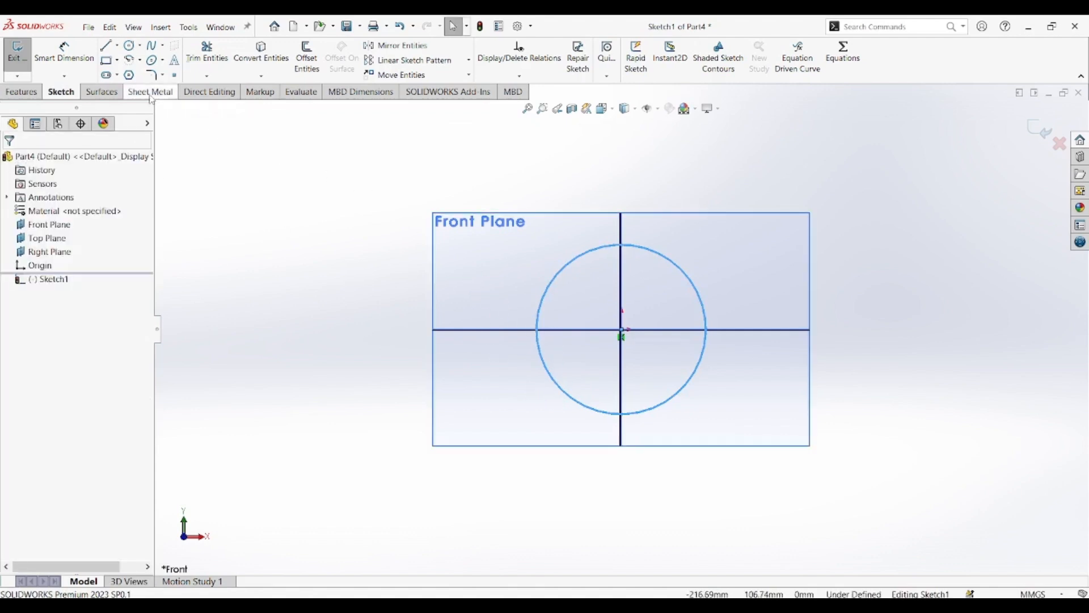
Sketch connected lines left of the circle from its top to its bottom, including an about 142 mm vertical and an about 13 mm lower horizontal.
key(l)
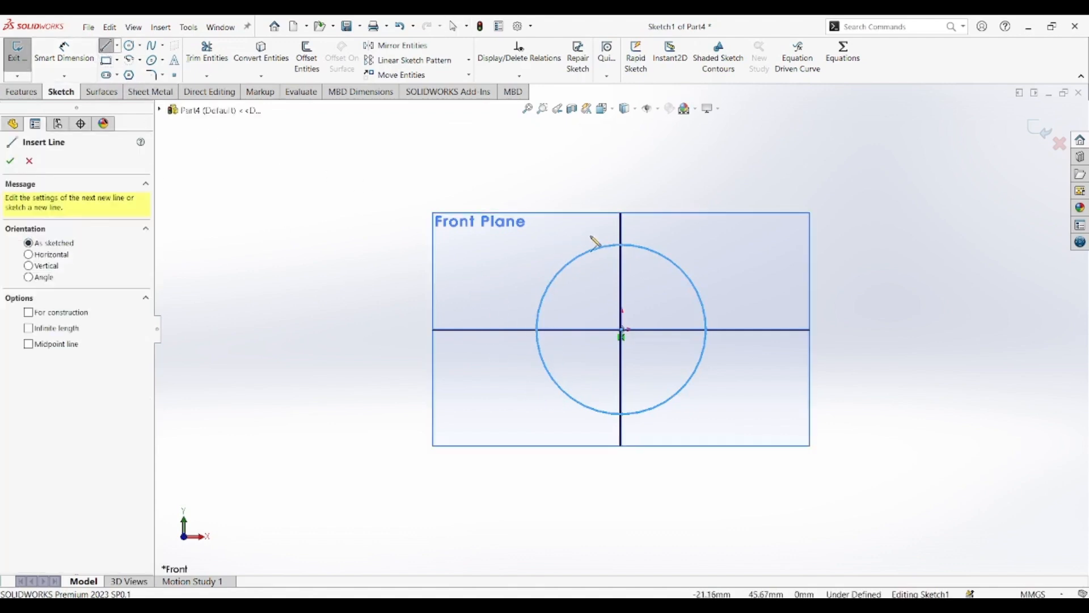
click(622, 245)
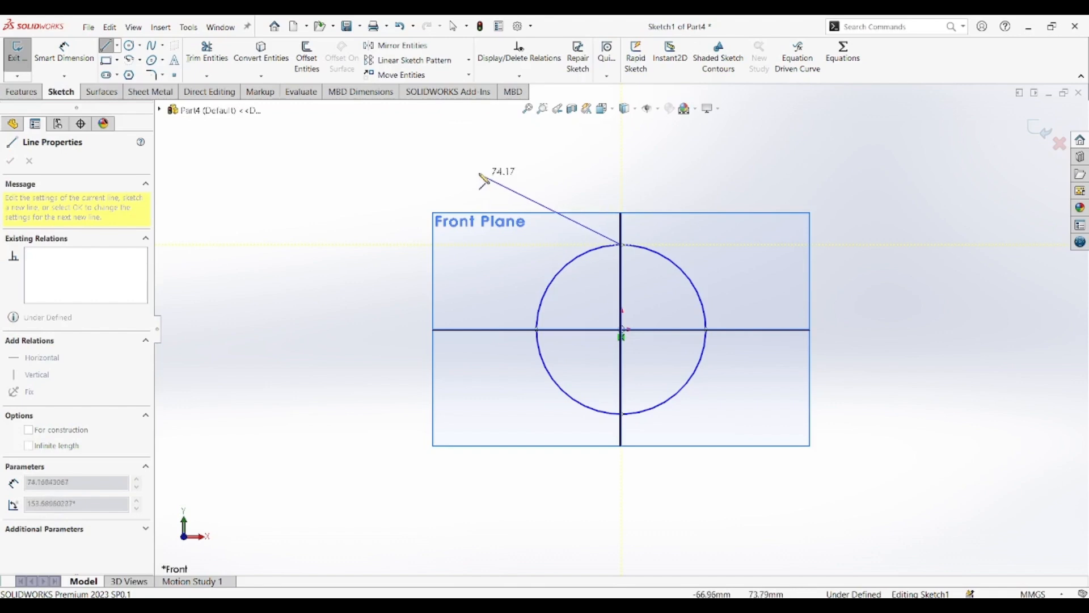
click(446, 180)
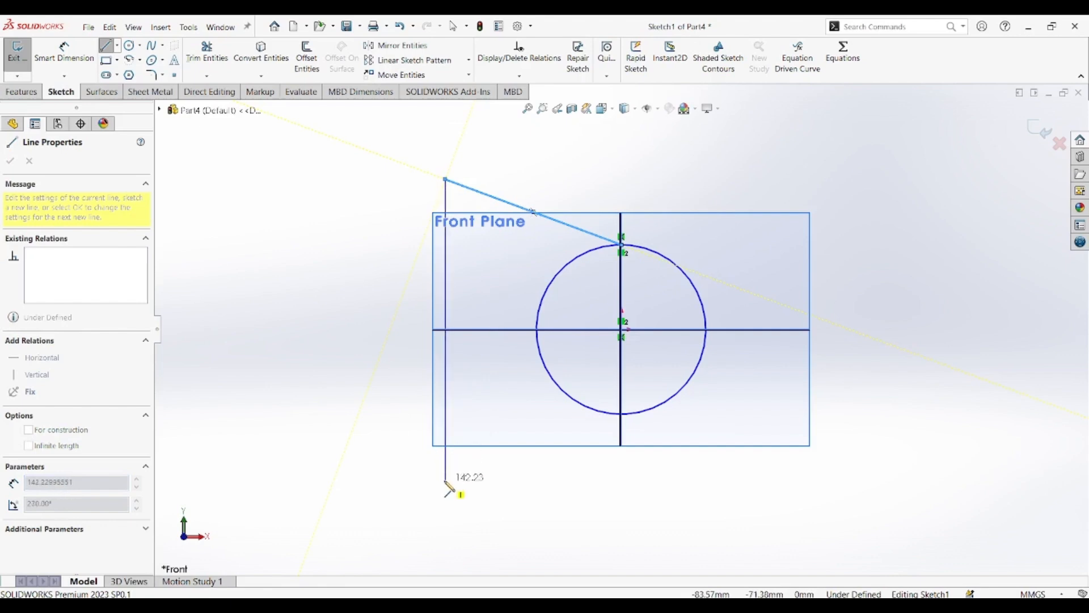
click(446, 480)
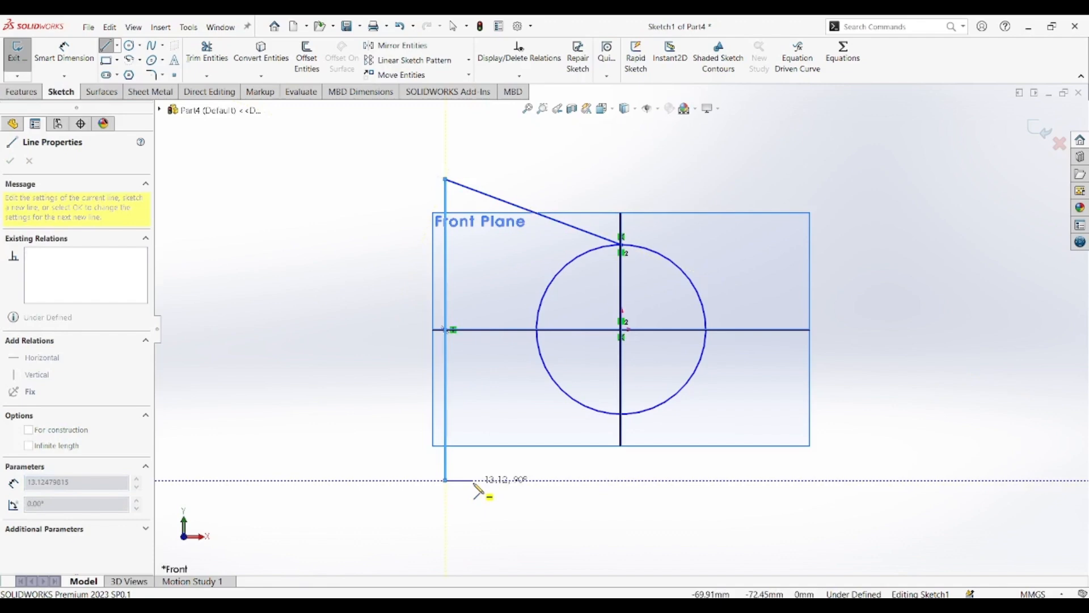
click(474, 481)
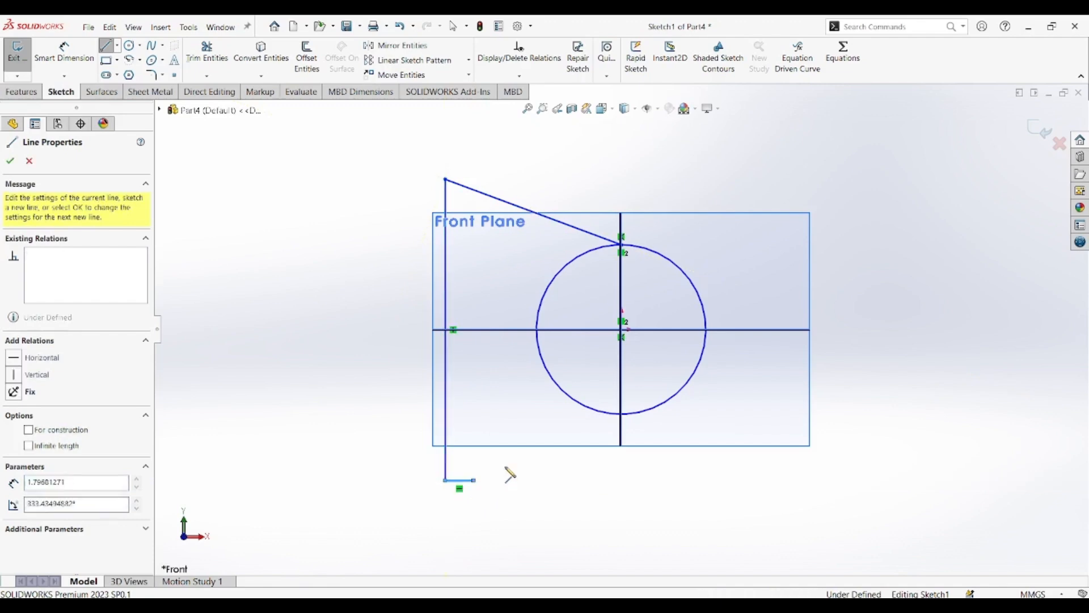
click(623, 417)
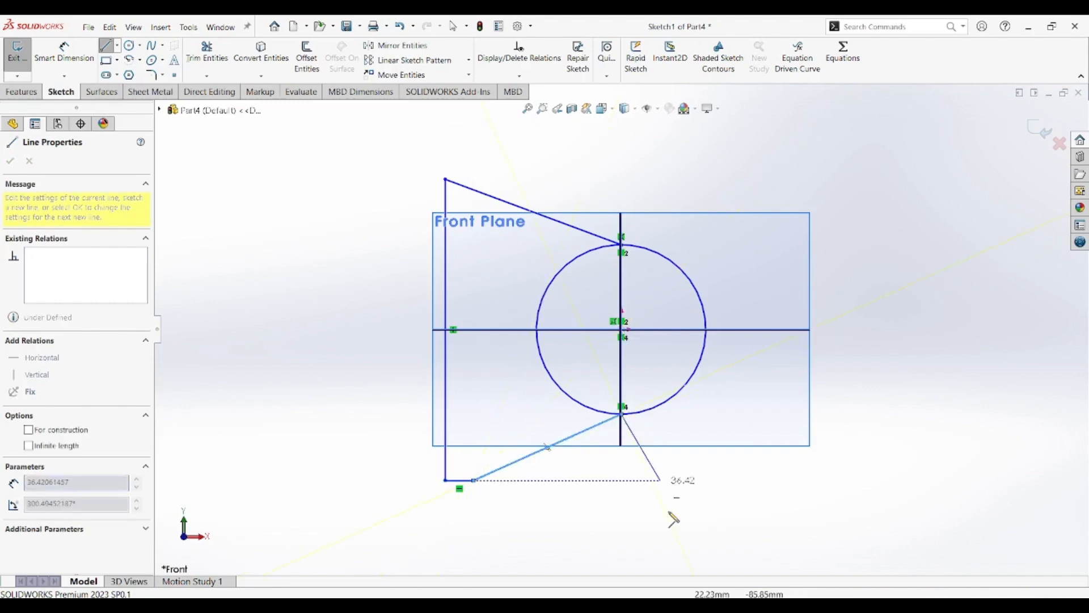
key(Escape)
key(Escape)
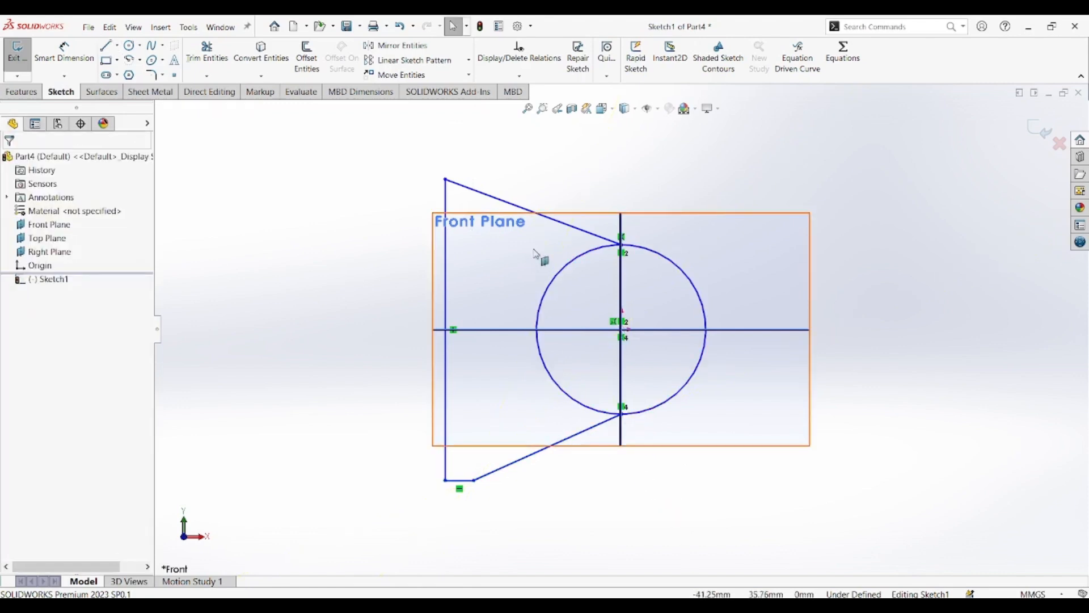
Delete the upper sloped line between the vertical line and the circle's top point.
click(509, 202)
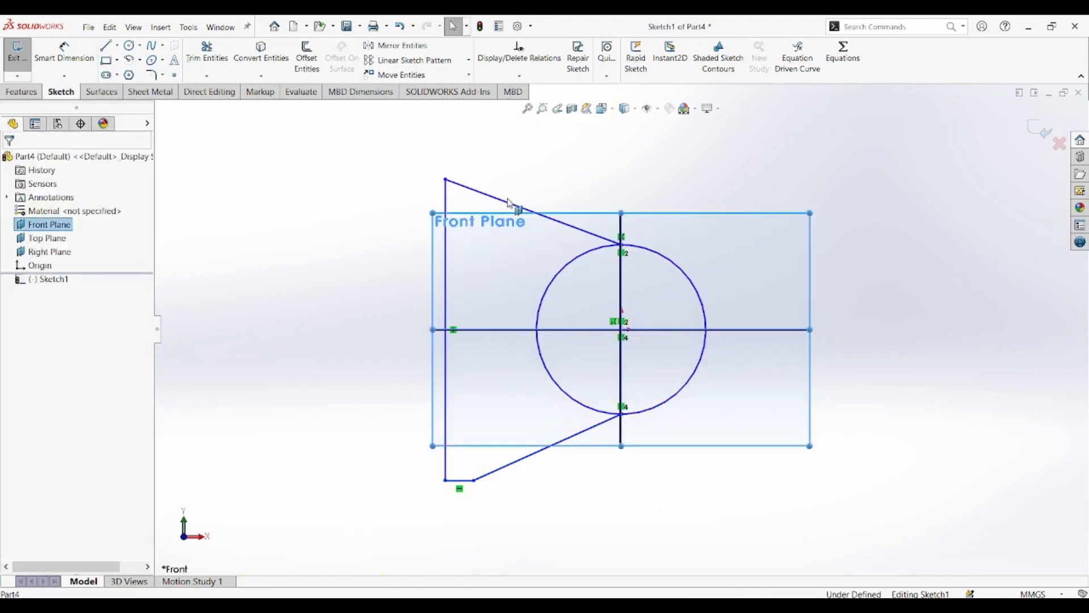
click(343, 149)
click(489, 197)
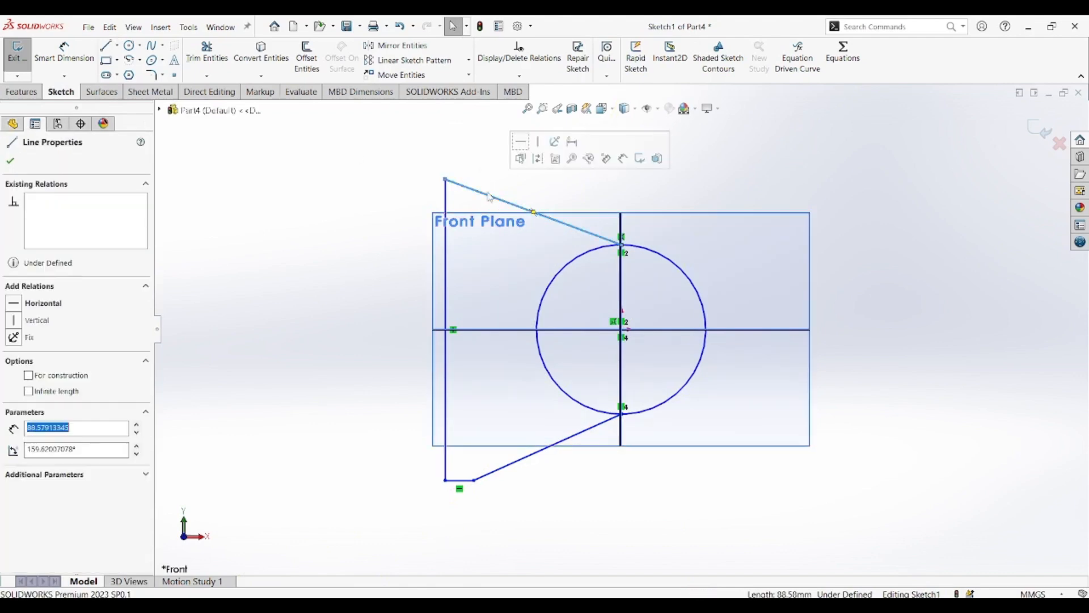
key(Delete)
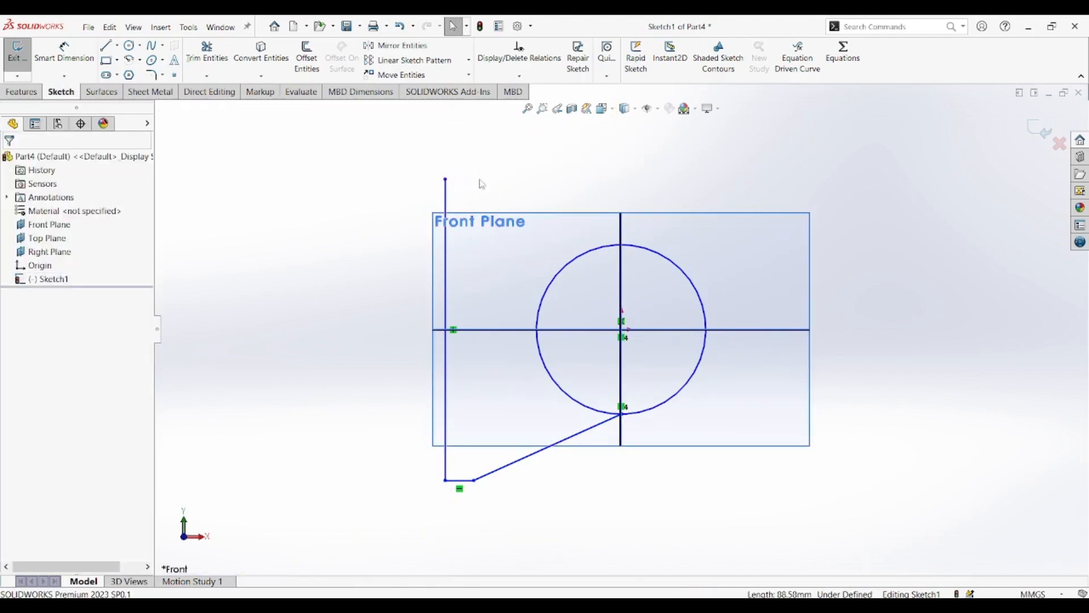
Sketch a horizontal line about 13 mm long from the vertical line's upper end, followed by a sloped line to the circle's top point.
key(l)
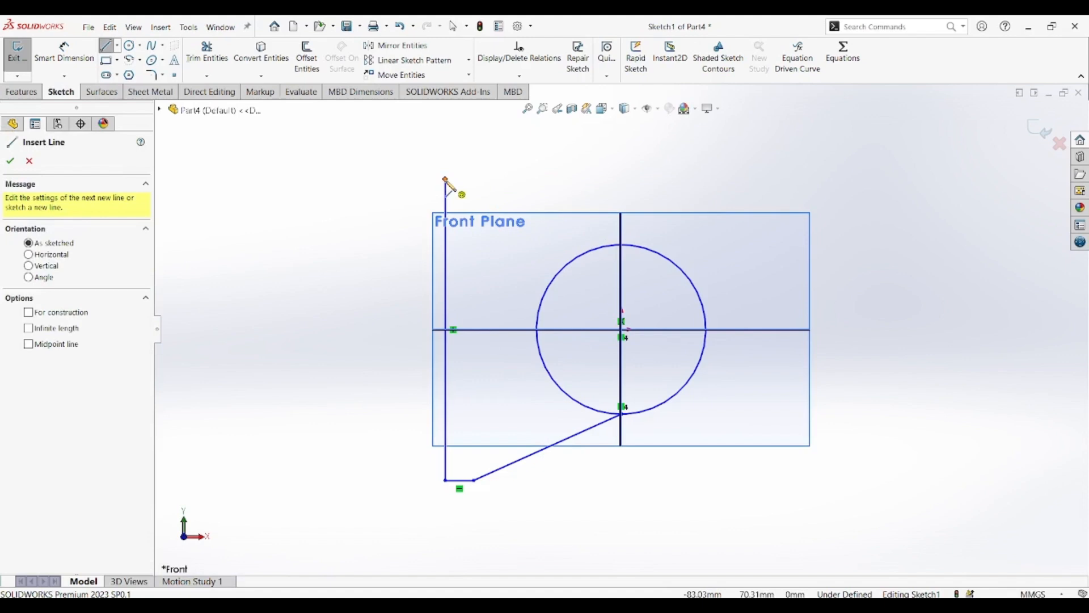
click(445, 179)
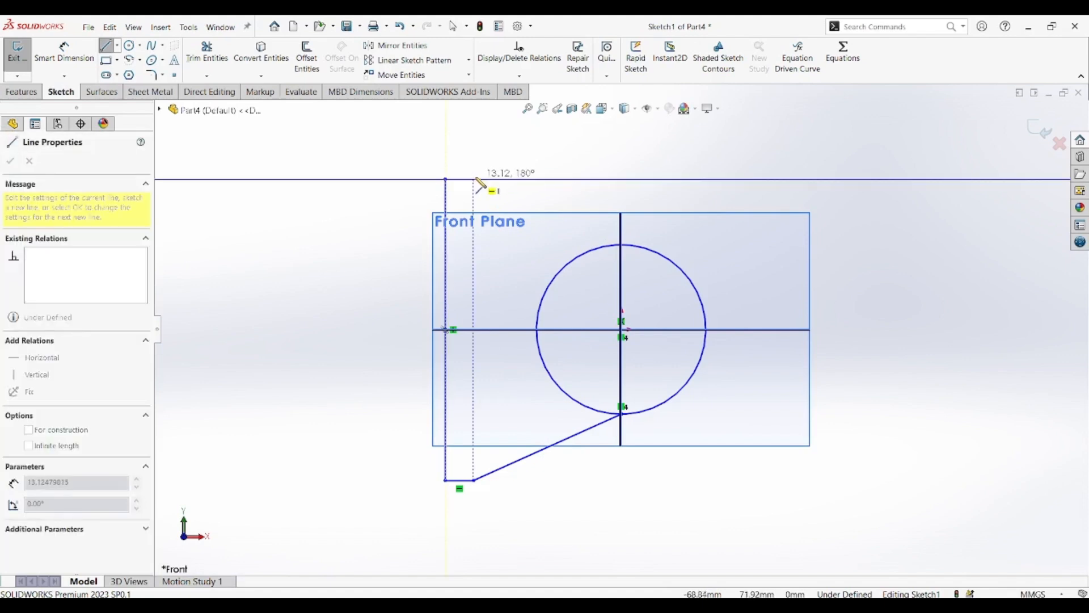
click(474, 179)
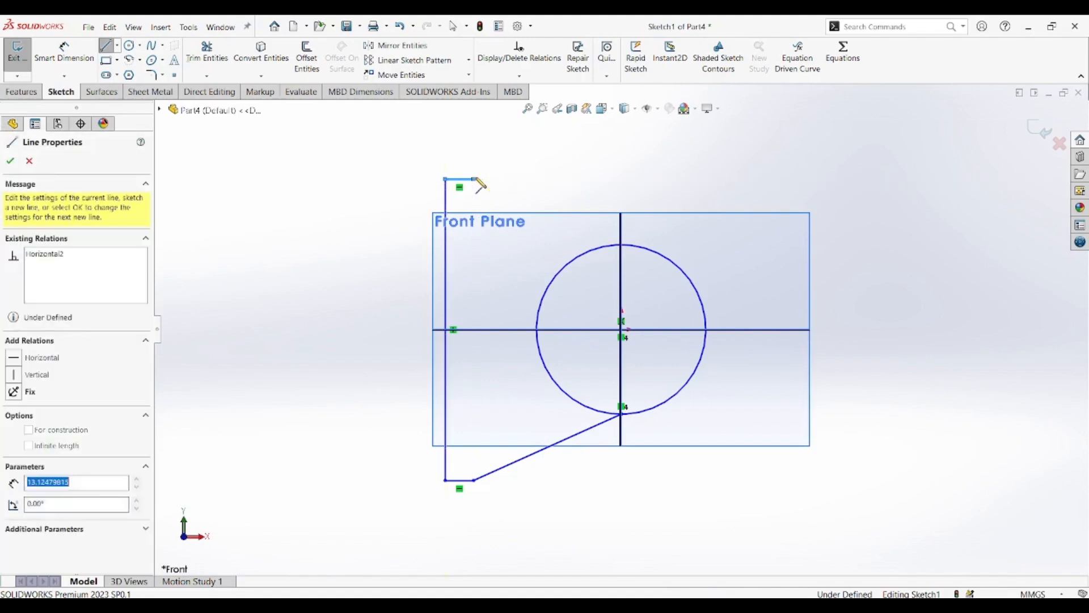
click(623, 245)
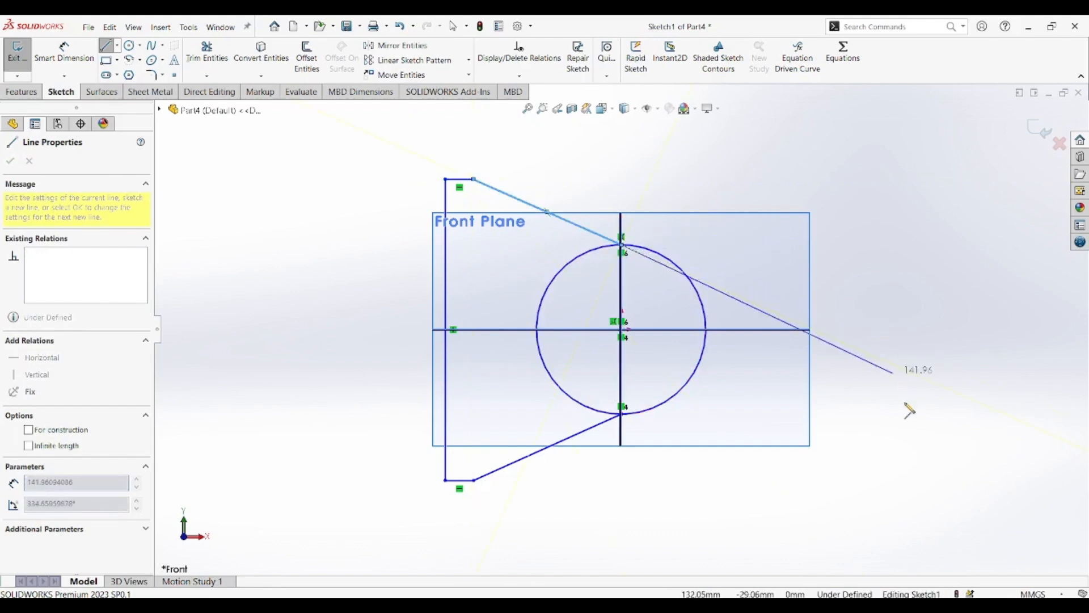
key(Escape)
key(Escape)
key(Escape)
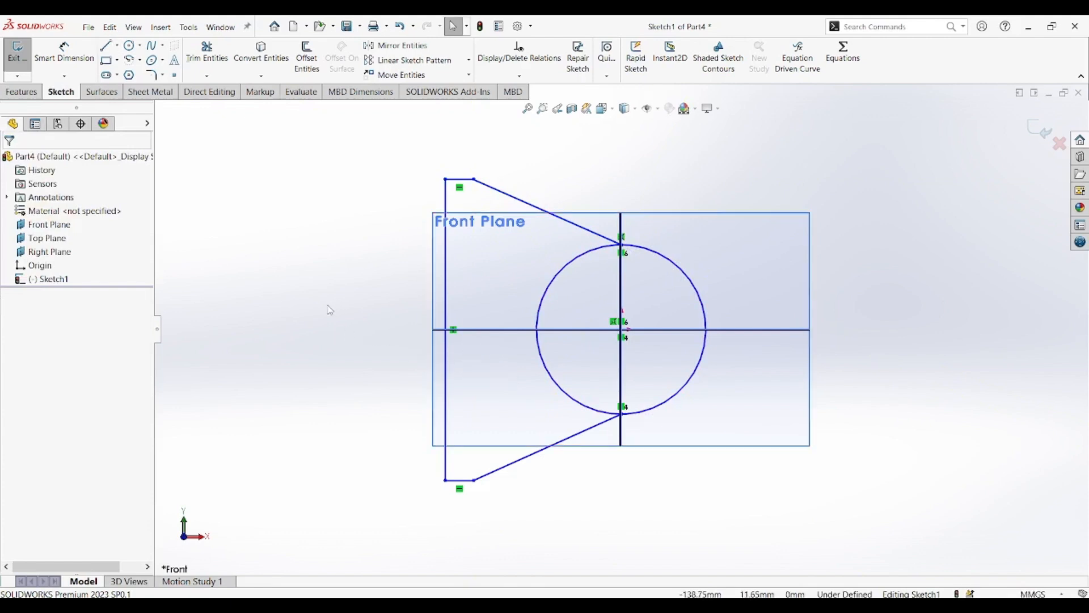
click(63, 59)
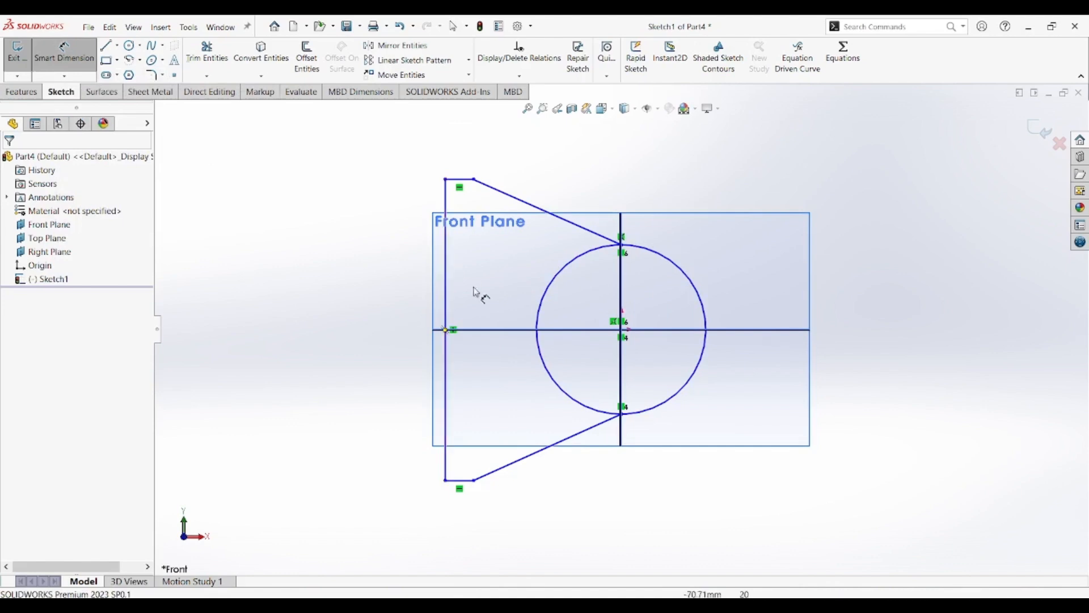
click(516, 334)
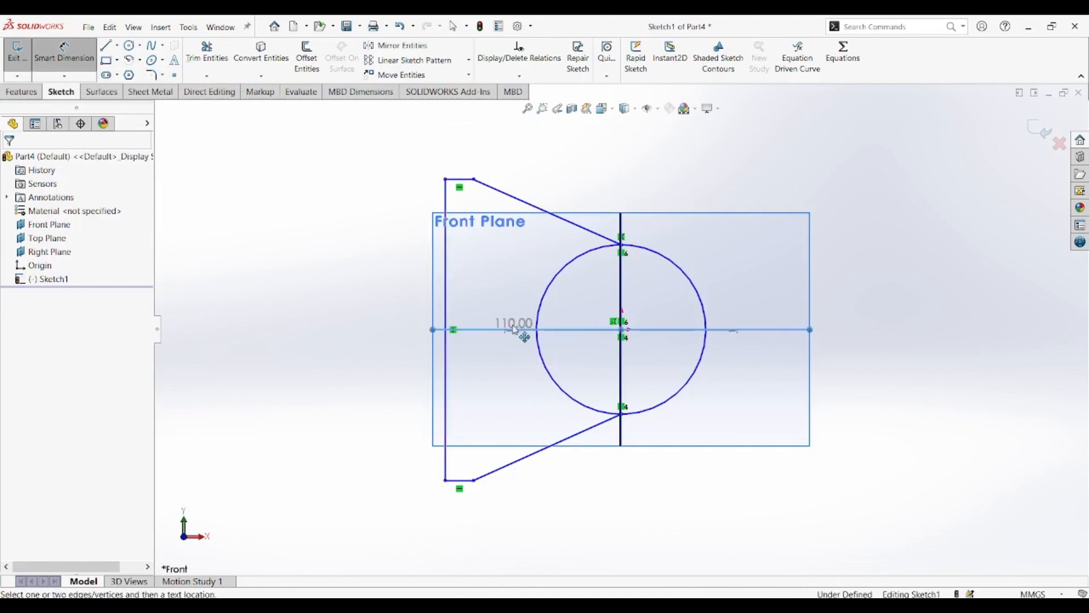
click(446, 278)
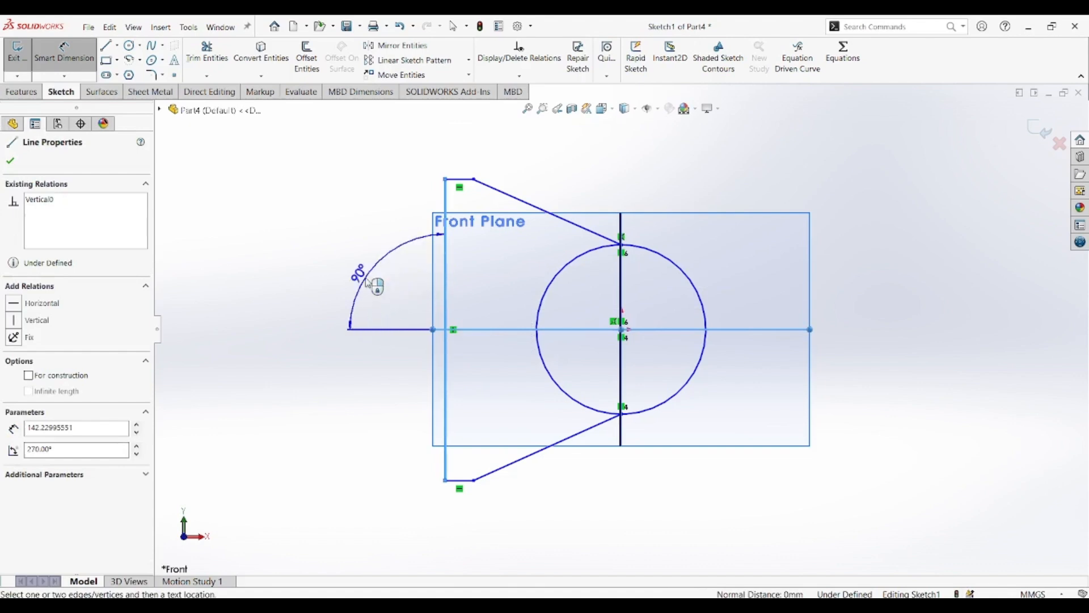
click(445, 273)
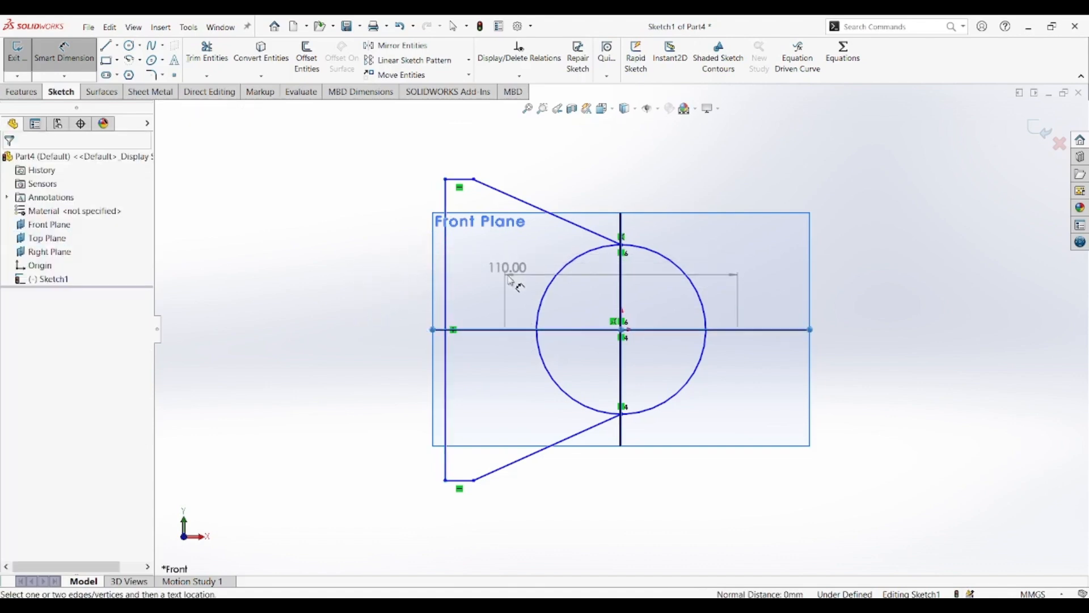
key(Escape)
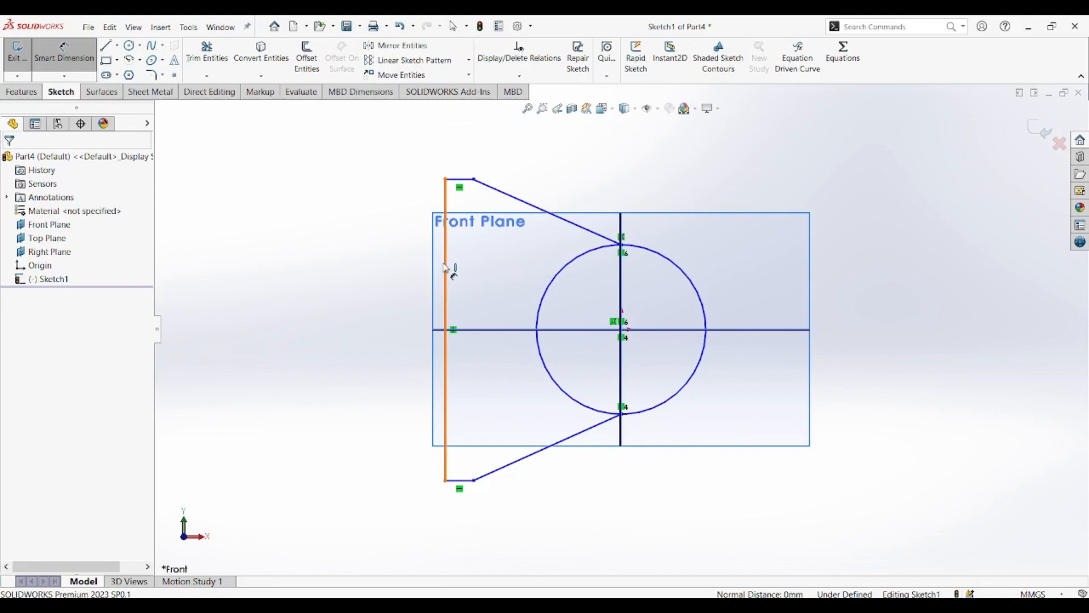
Dimension the upper half of the vertical line from its midpoint to its upper endpoint as 80 mm.
click(446, 329)
click(445, 180)
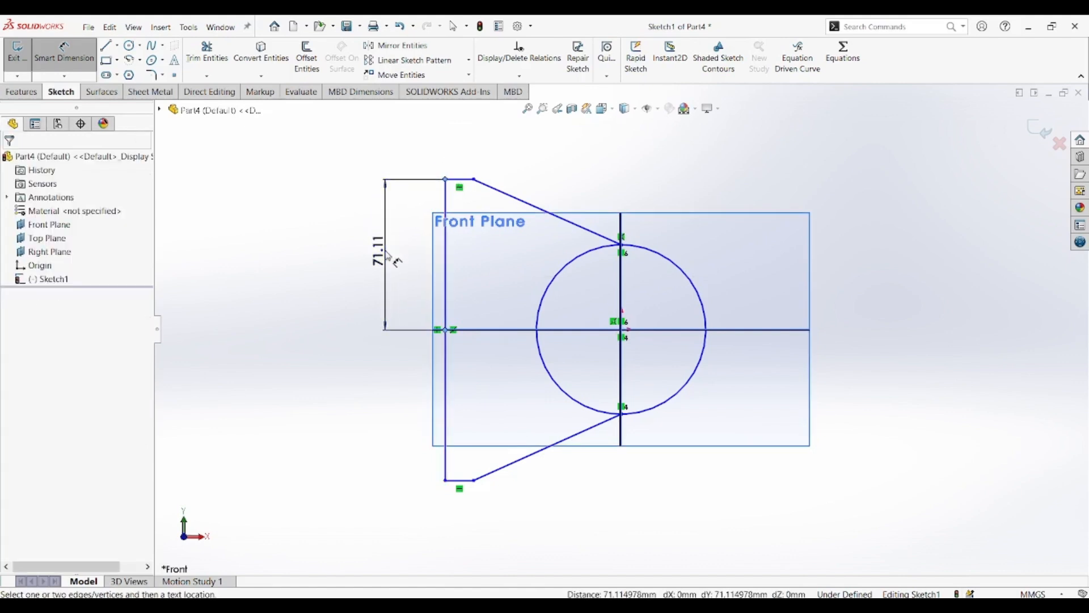
click(388, 255)
text(80)
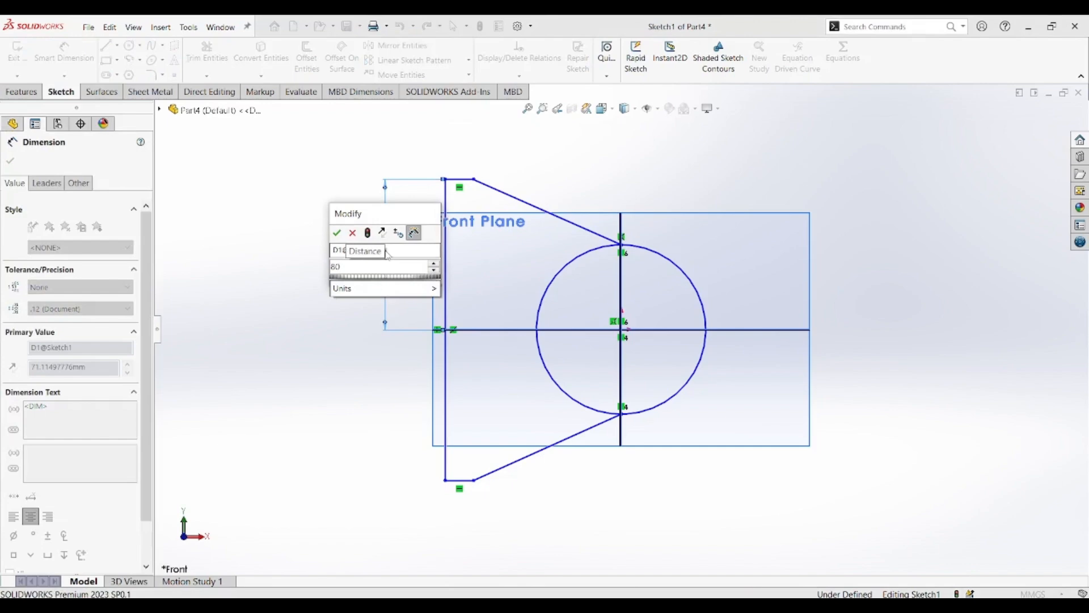
key(Return)
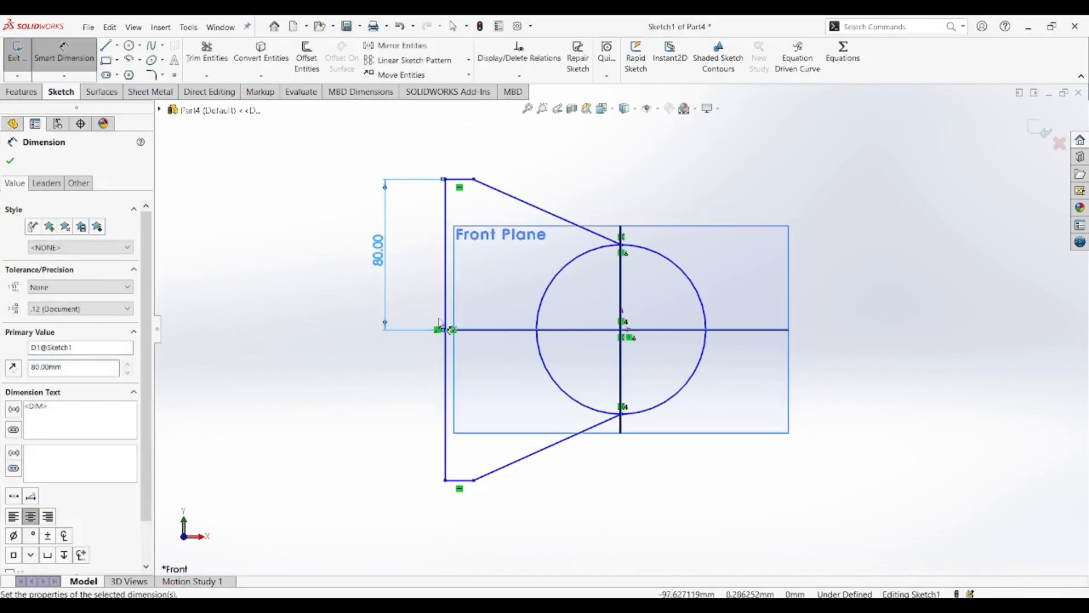
Try to dimension the lower half of the vertical line from its lower endpoint to its midpoint.
click(446, 480)
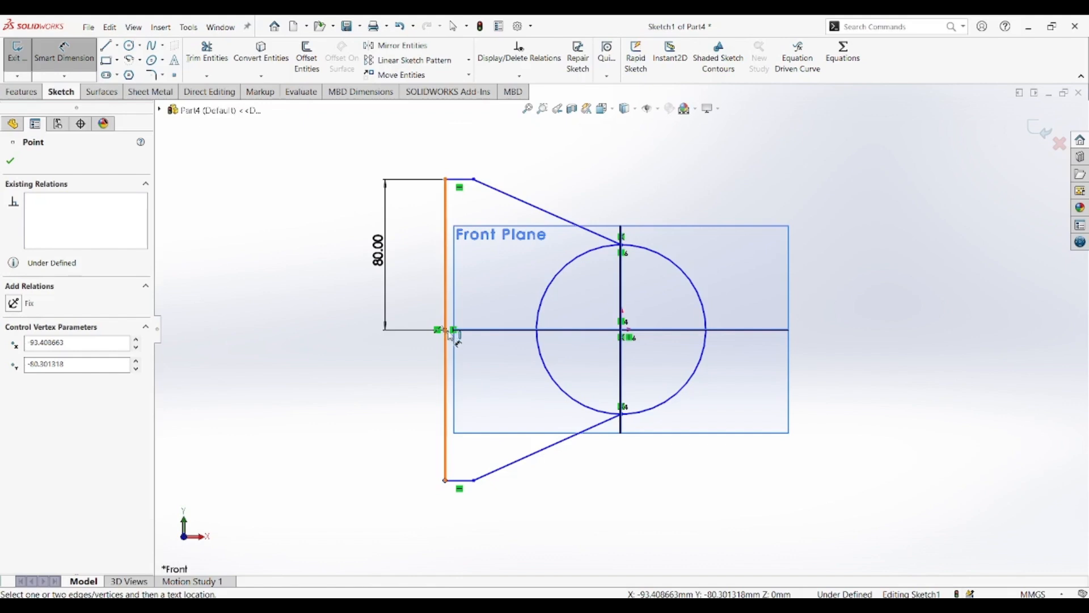
click(448, 331)
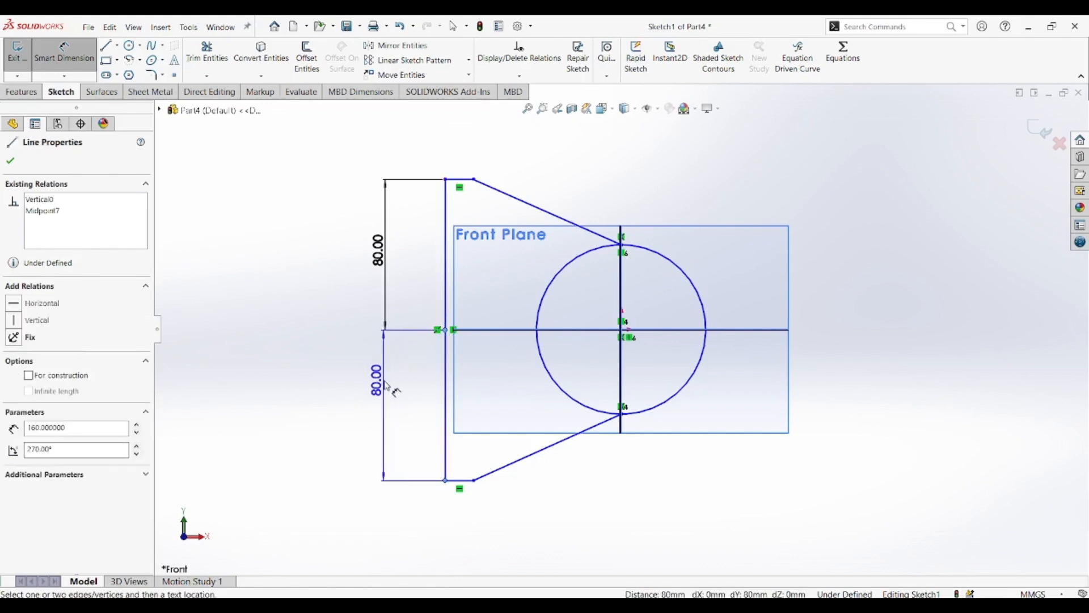
click(388, 386)
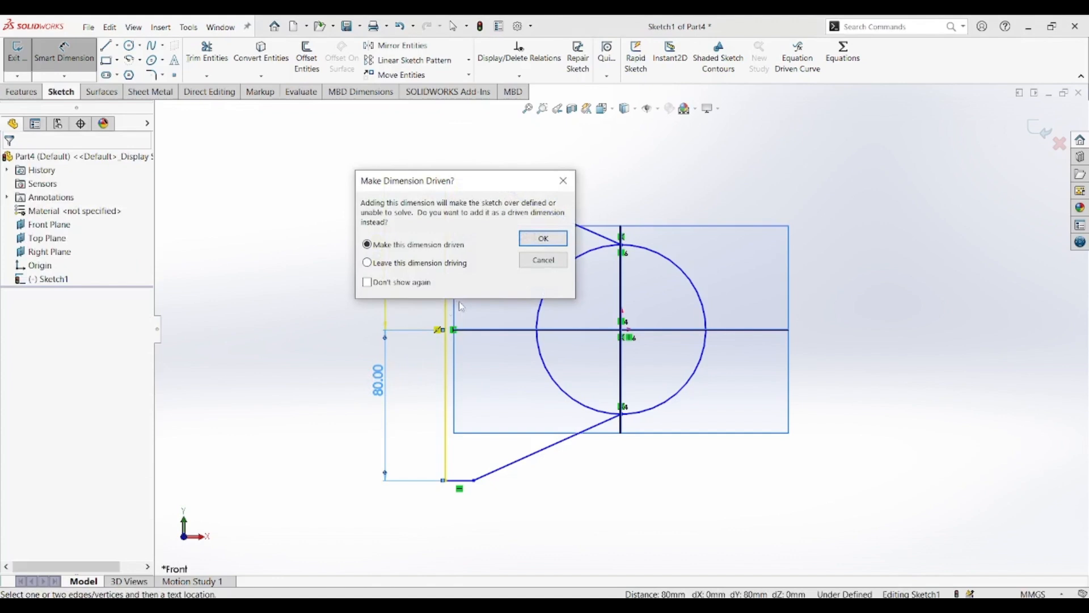
click(539, 265)
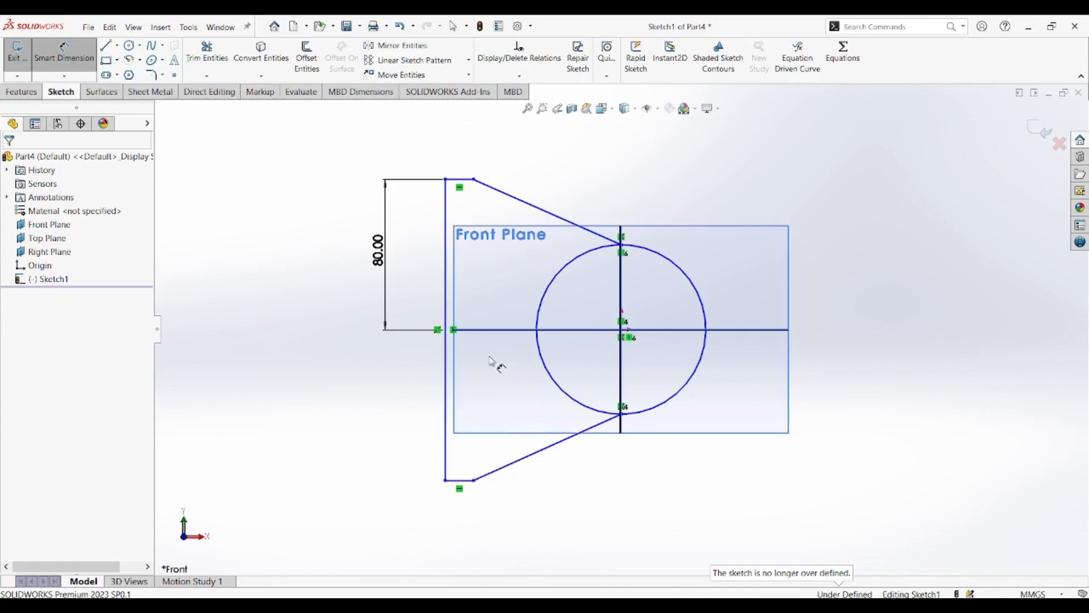
Dimension the horizontal distance between the vertical line and the Right Plane through the circle's centre as 90 mm.
click(446, 369)
click(620, 382)
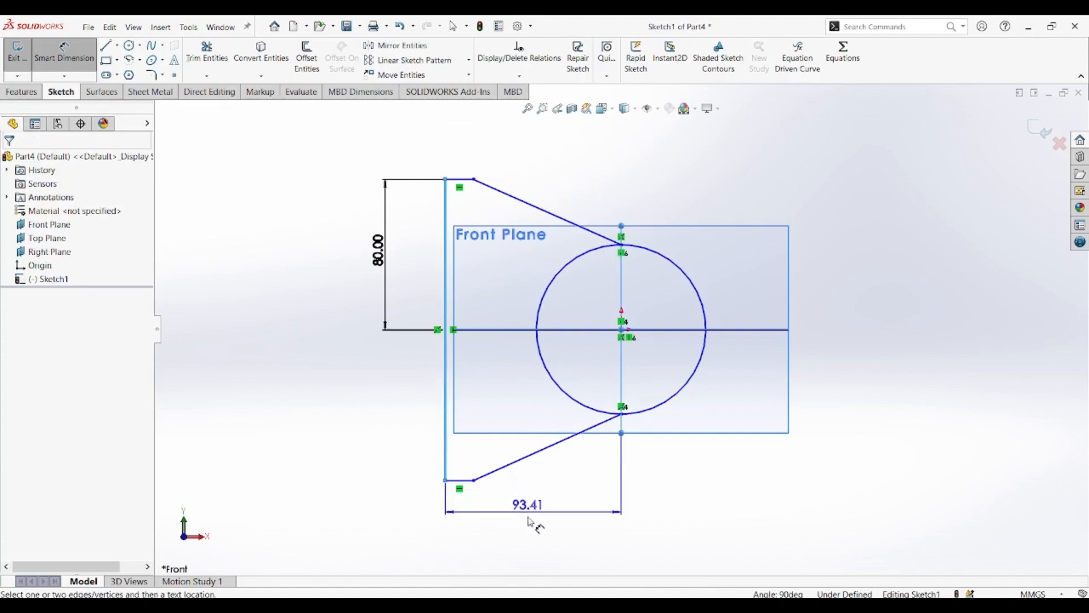
click(513, 519)
text(90)
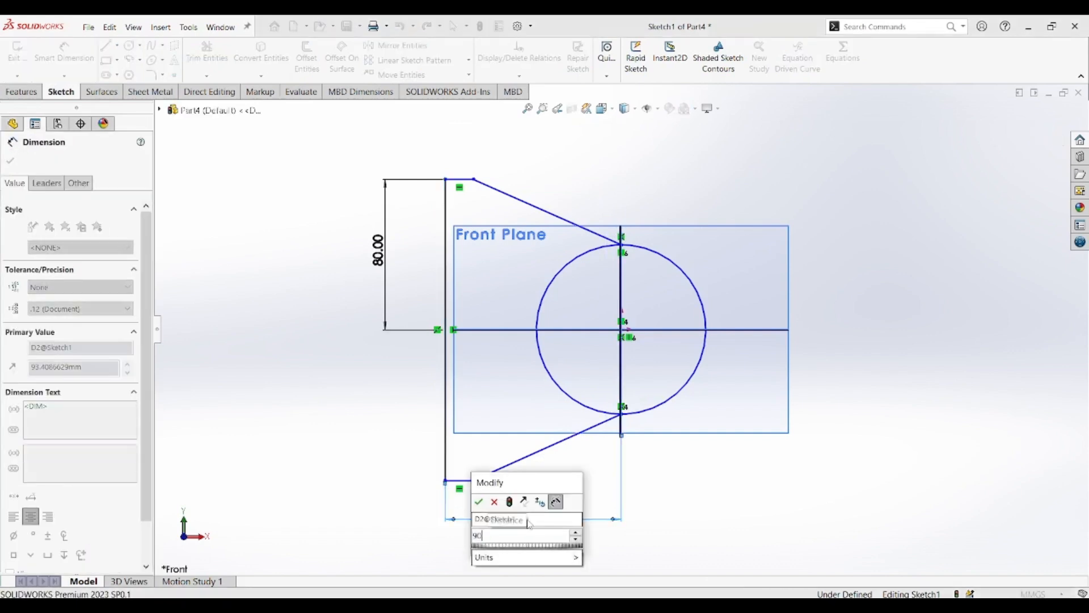
key(Return)
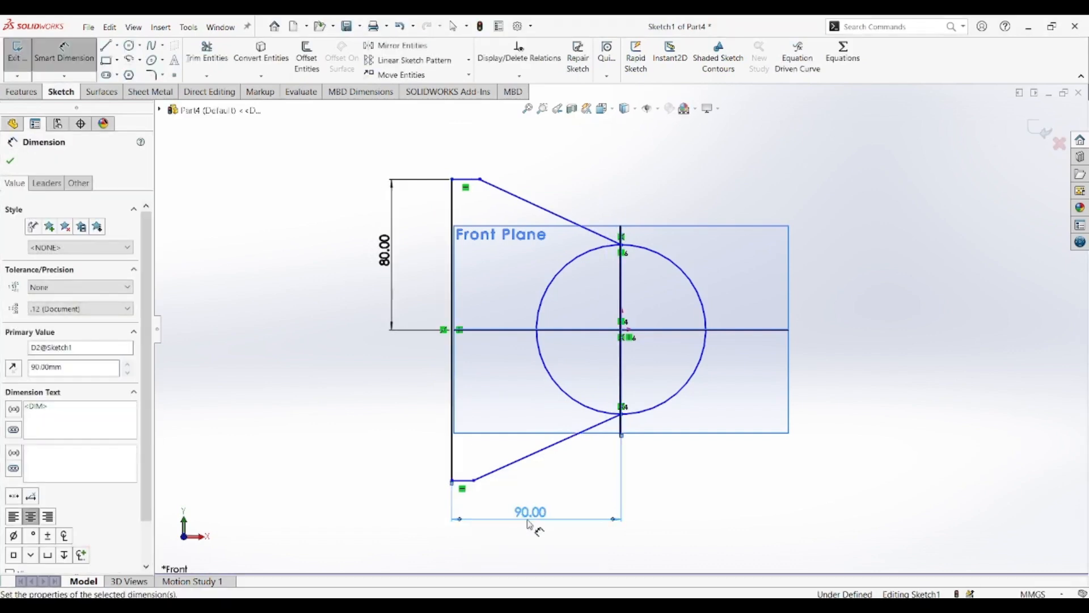
Dimension the length of the short lower horizontal line as 30 mm.
click(468, 481)
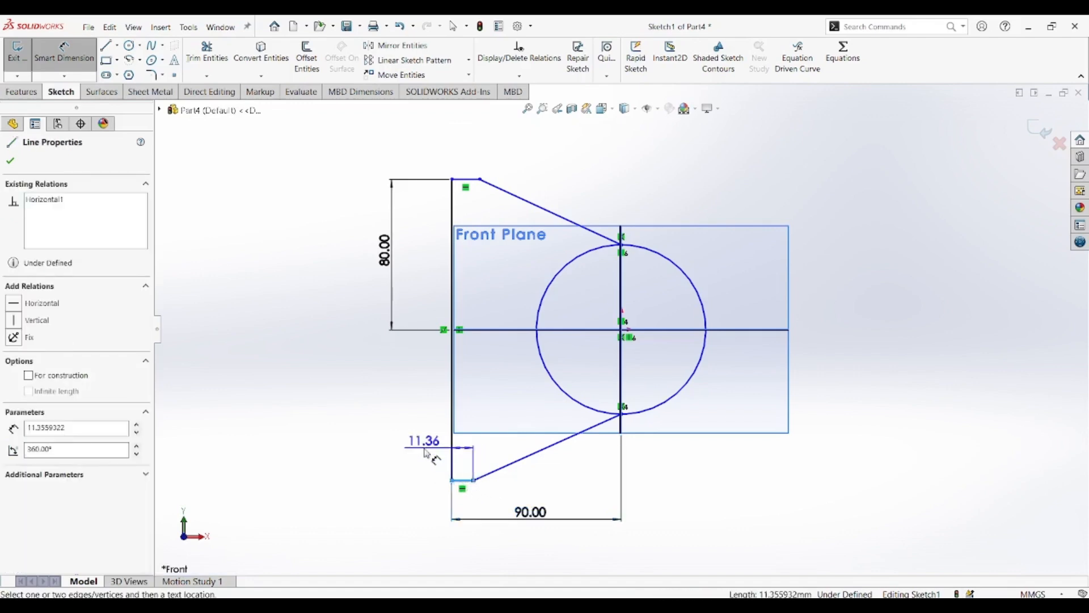
click(469, 459)
text(30)
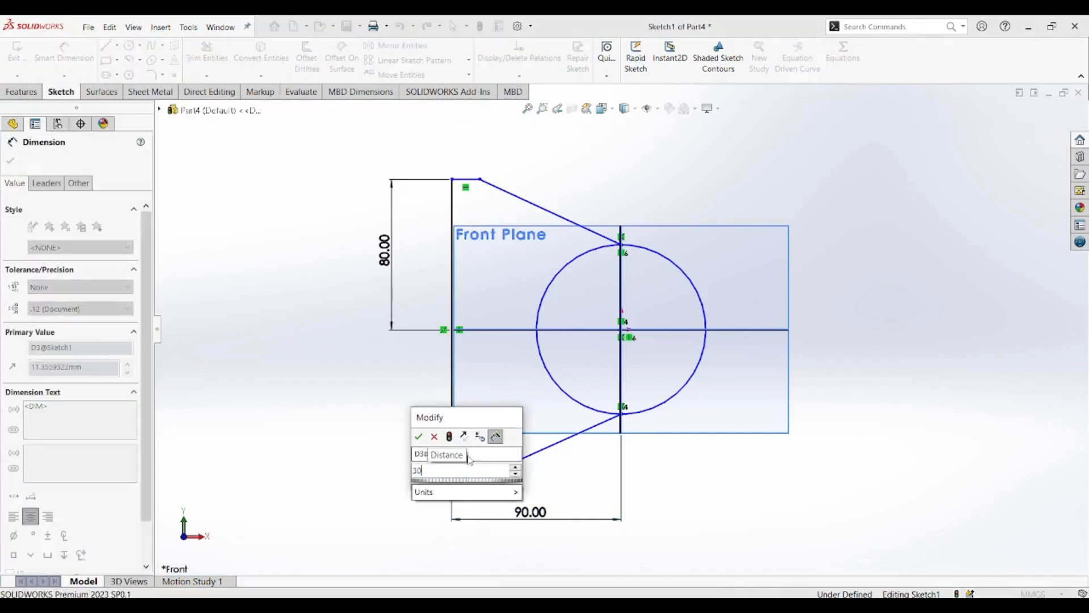
key(Return)
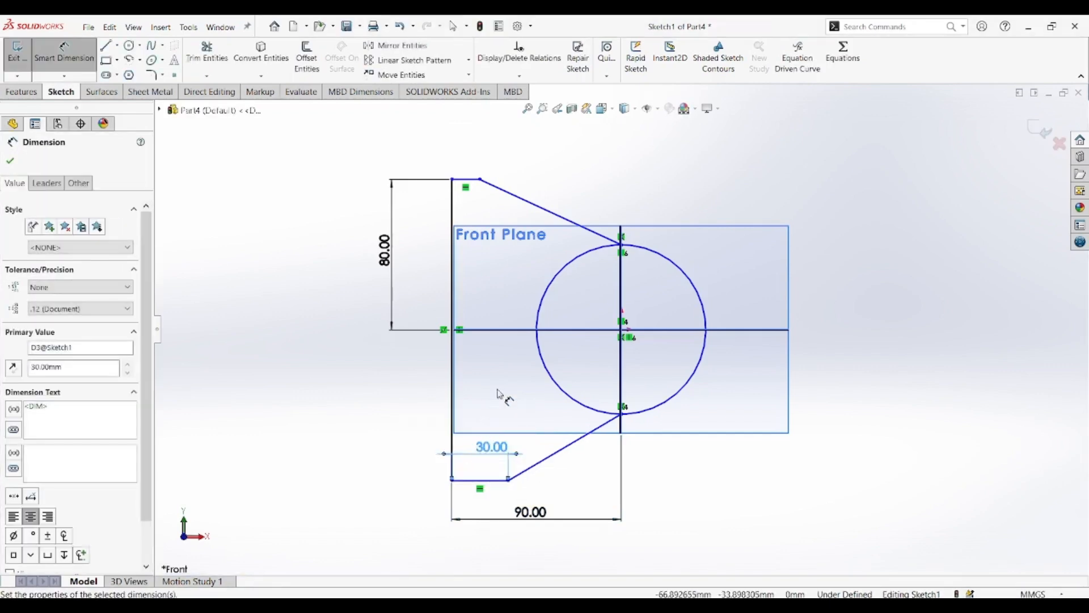
Dimension the length of the short upper horizontal line as 30 mm.
click(475, 179)
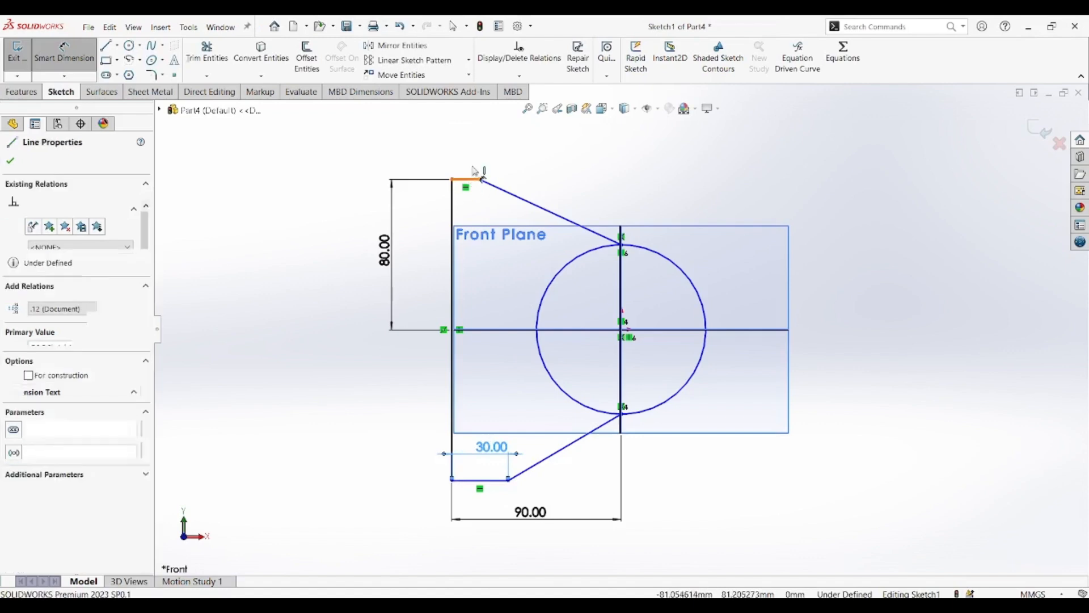
click(469, 159)
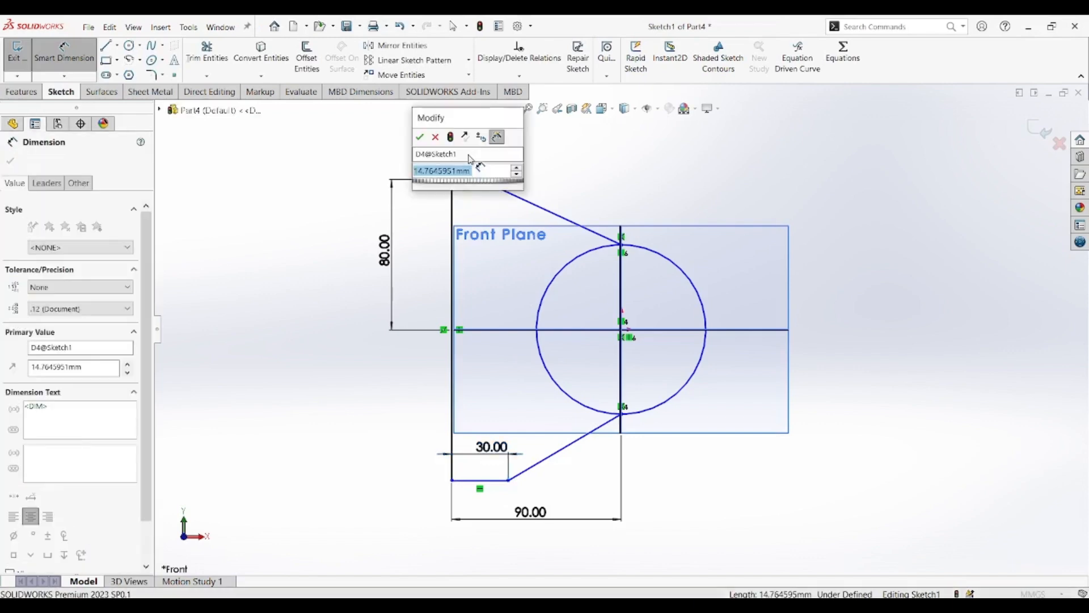
text(30)
key(Return)
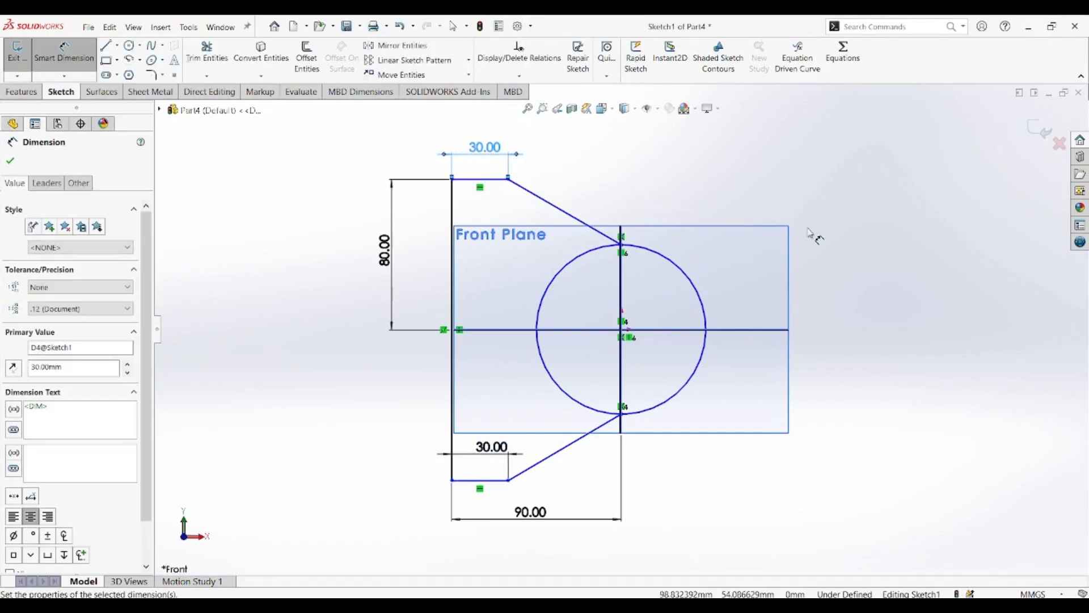
key(Escape)
click(453, 26)
Try trimming away the right half of the circle with Power trim.
click(207, 52)
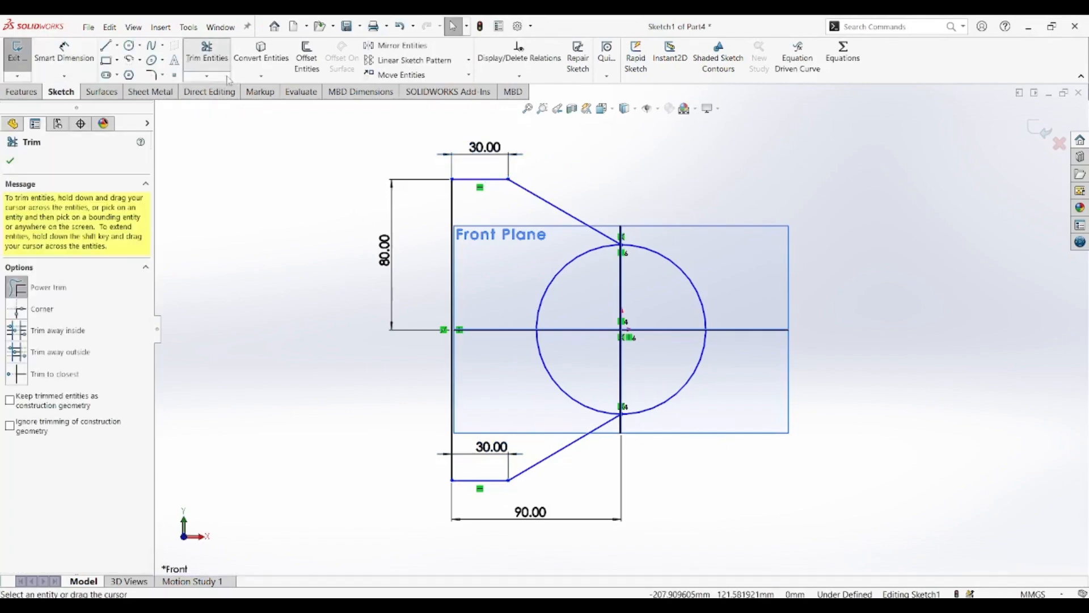
drag(760, 272, 665, 344)
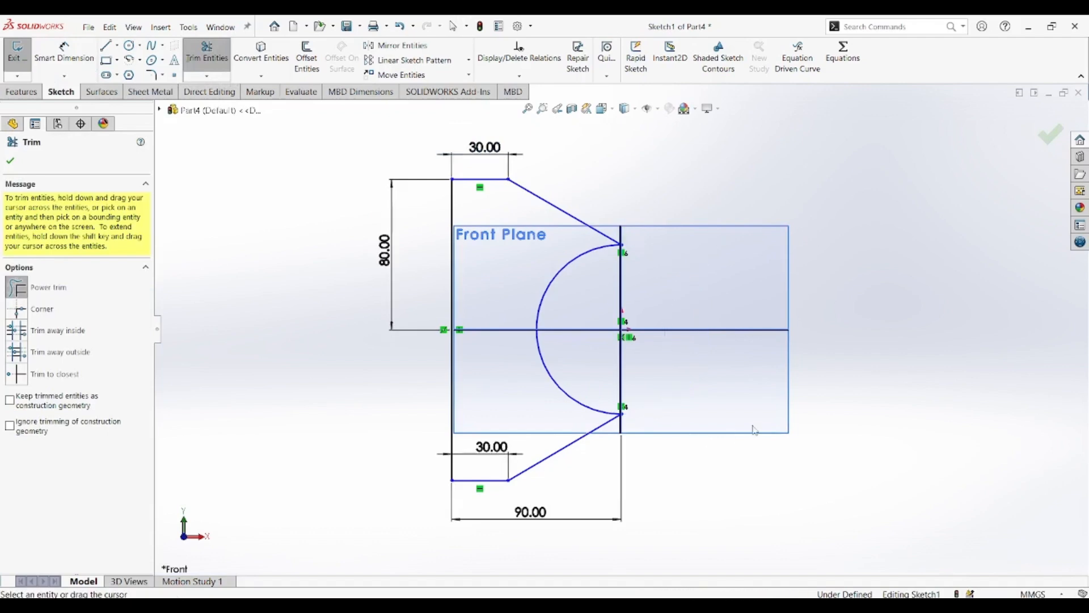
click(11, 163)
scroll(637, 348, down, 3)
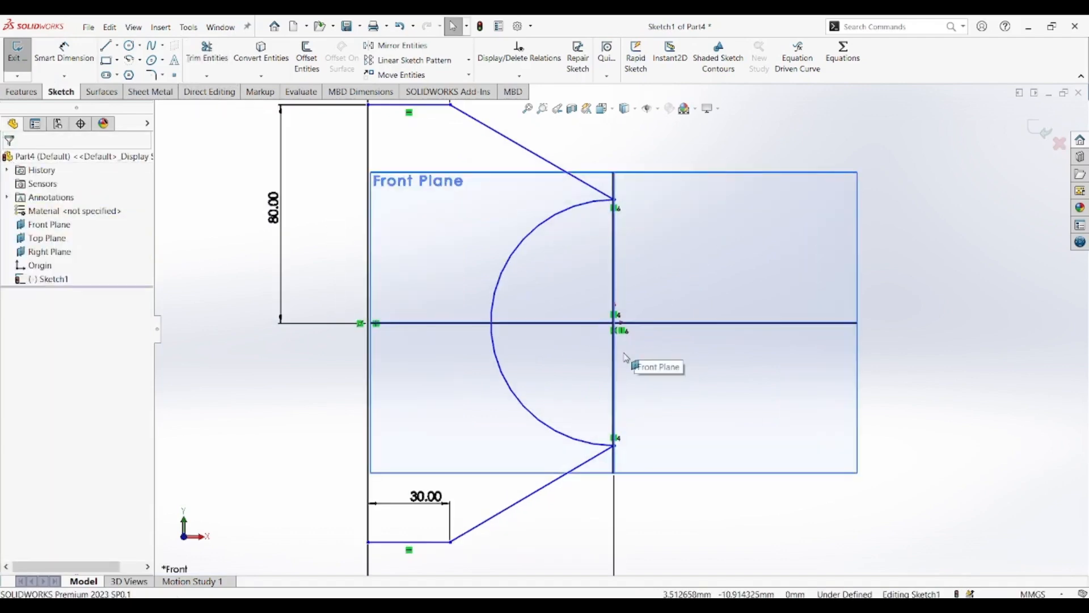
scroll(628, 365, up, 4)
scroll(618, 366, down, 1)
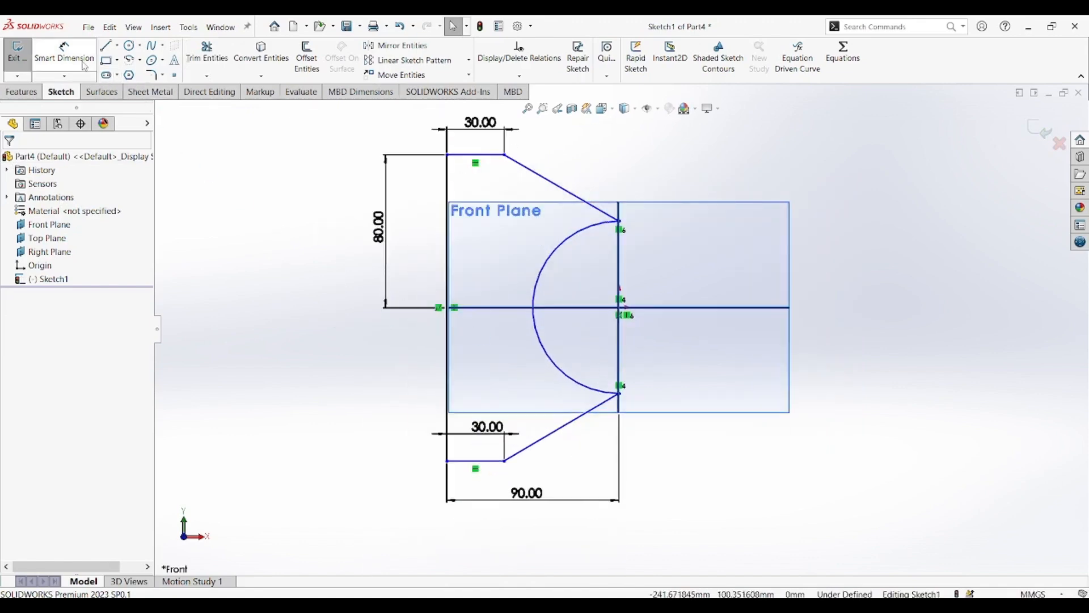
Start a radius dimension on the remaining arc, cancel it, and undo the circle trim.
click(64, 54)
click(558, 365)
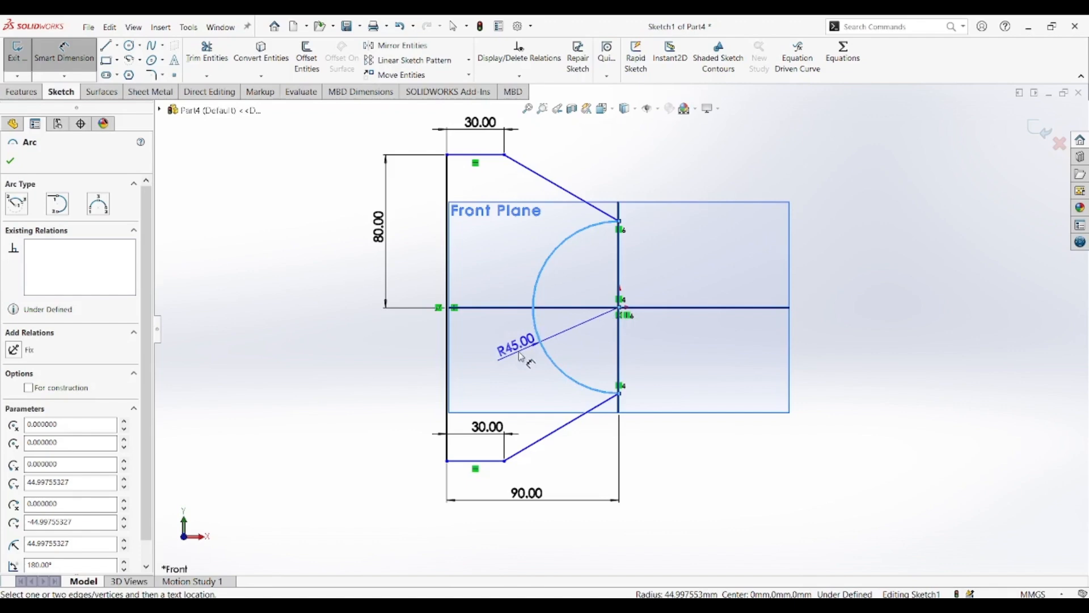
key(Escape)
key(ctrl+z)
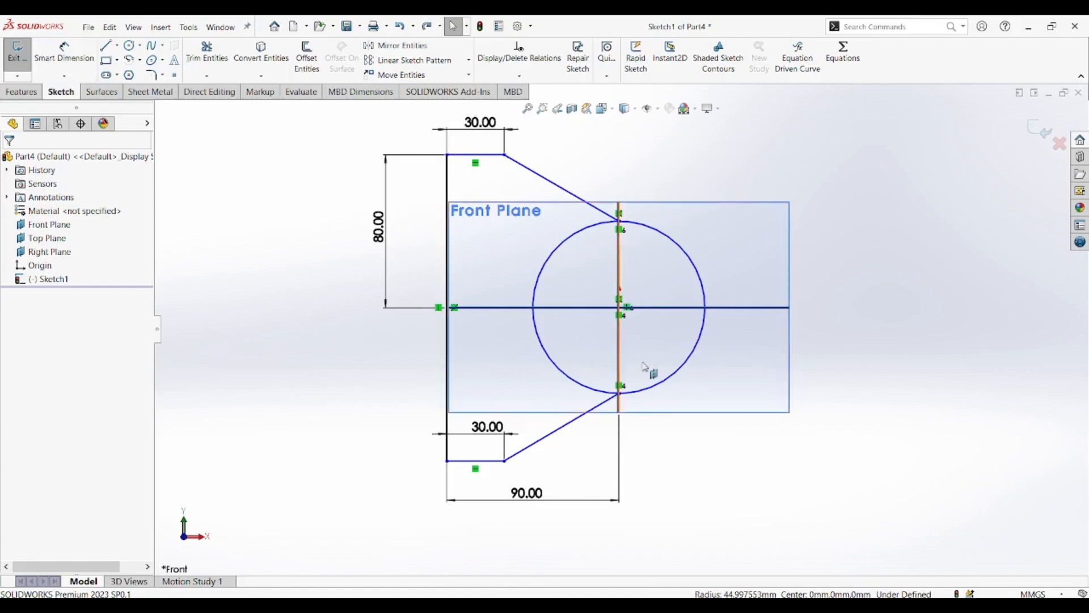
Dimension the full circle's diameter as 80 mm.
click(54, 51)
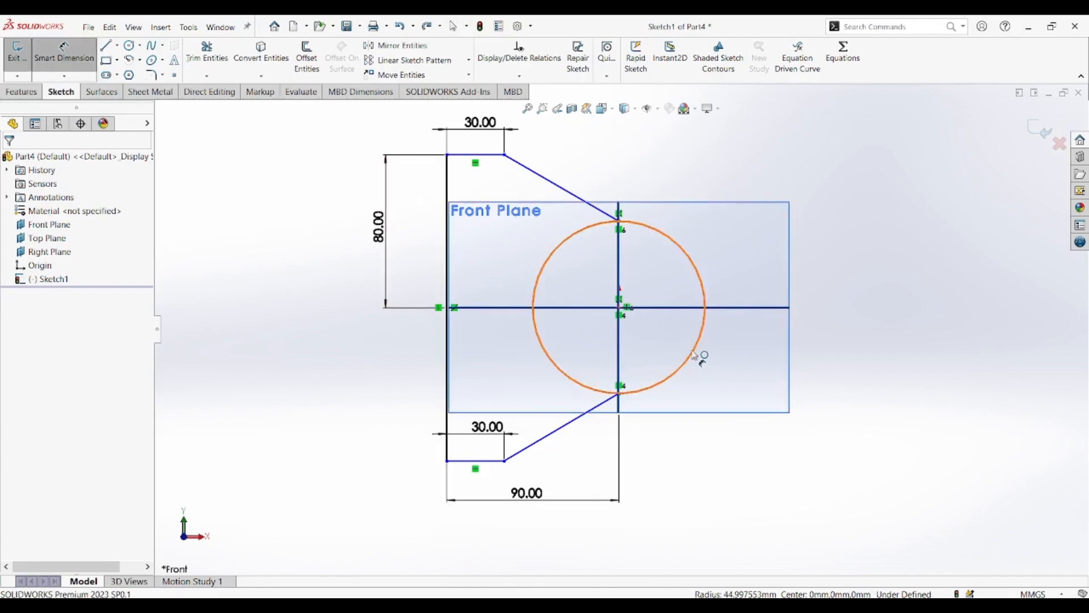
click(693, 355)
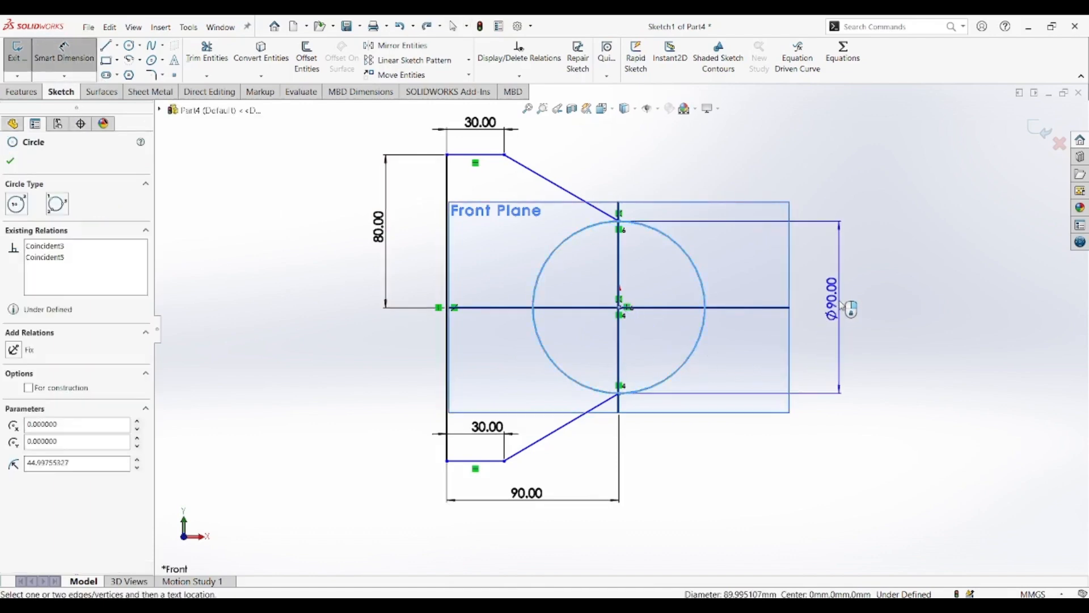
click(840, 307)
text(8)
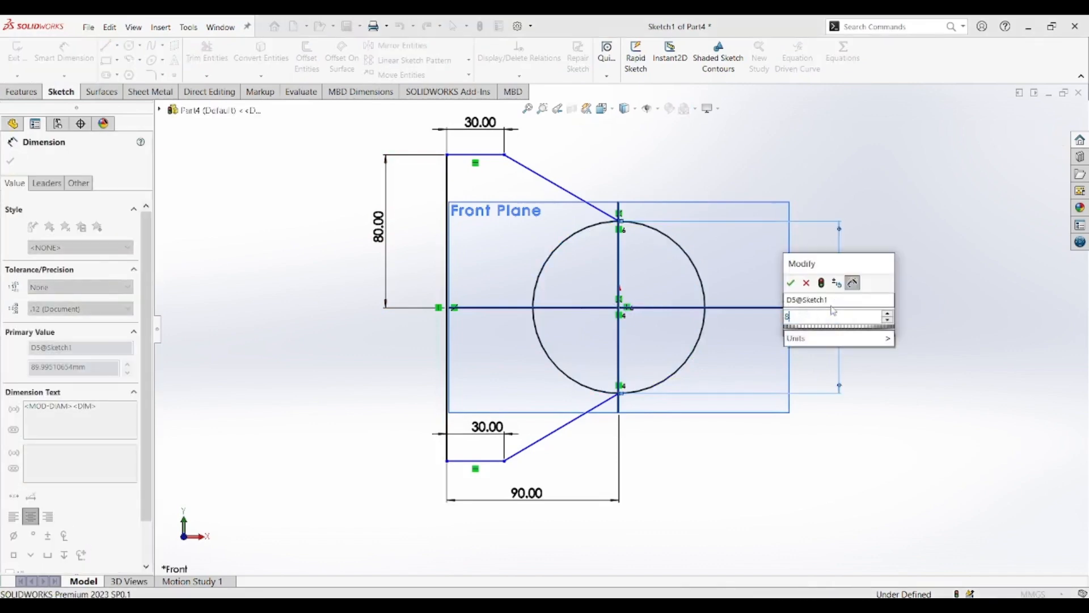
text(0)
key(Return)
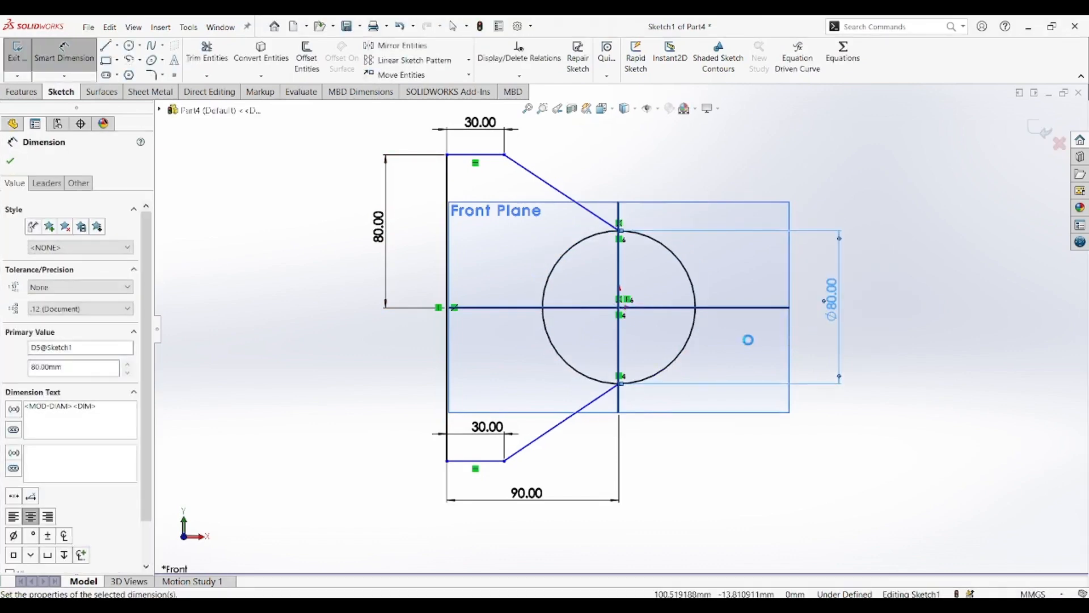
key(Escape)
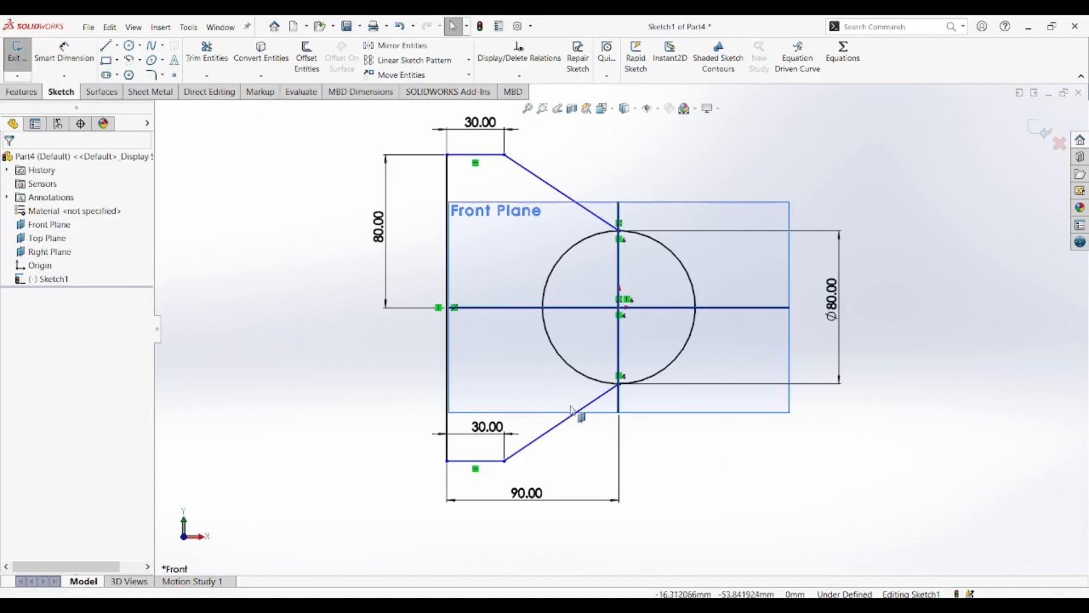
Trim away the right half of the 80 mm circle, keeping the left arc between the sloped lines.
click(207, 54)
drag(692, 227, 664, 331)
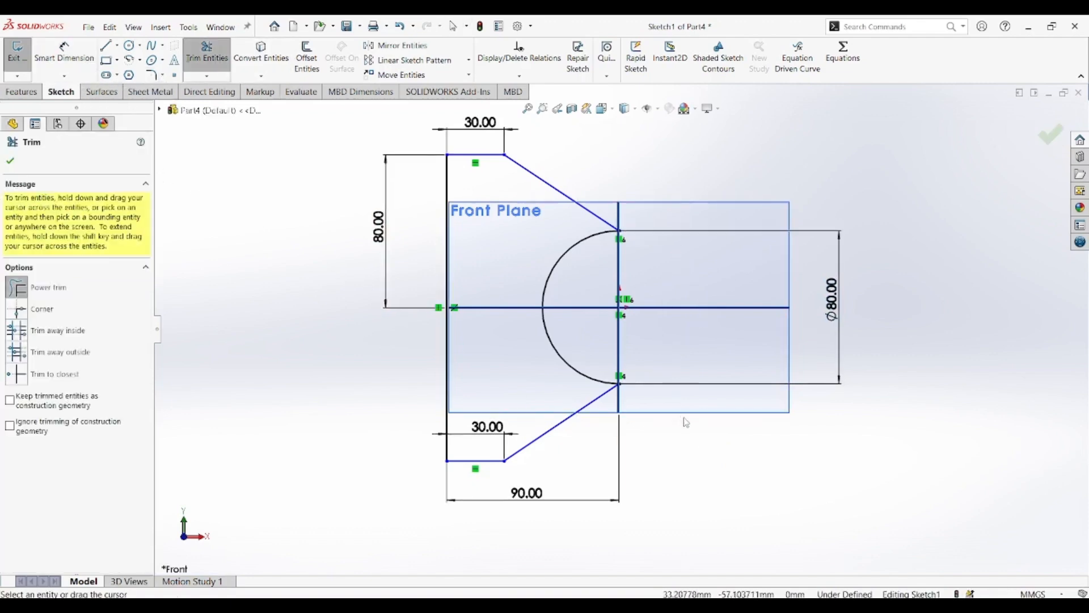
click(10, 163)
Extrude the closed profile as a boss with a Mid Plane depth of 15 mm.
scroll(621, 318, up, 2)
scroll(617, 301, down, 2)
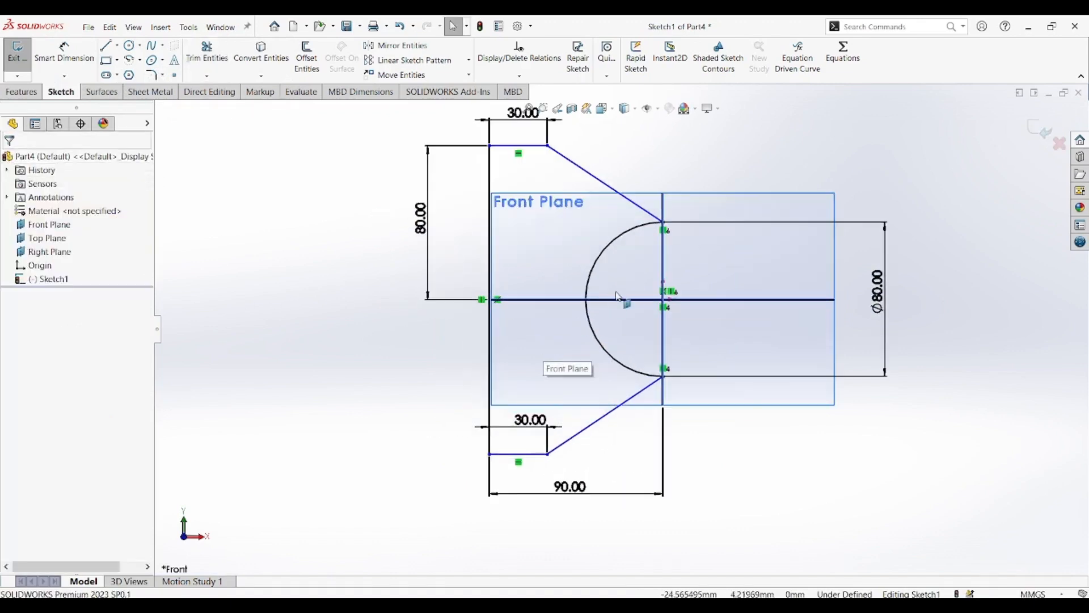
scroll(808, 409, up, 2)
scroll(817, 385, down, 2)
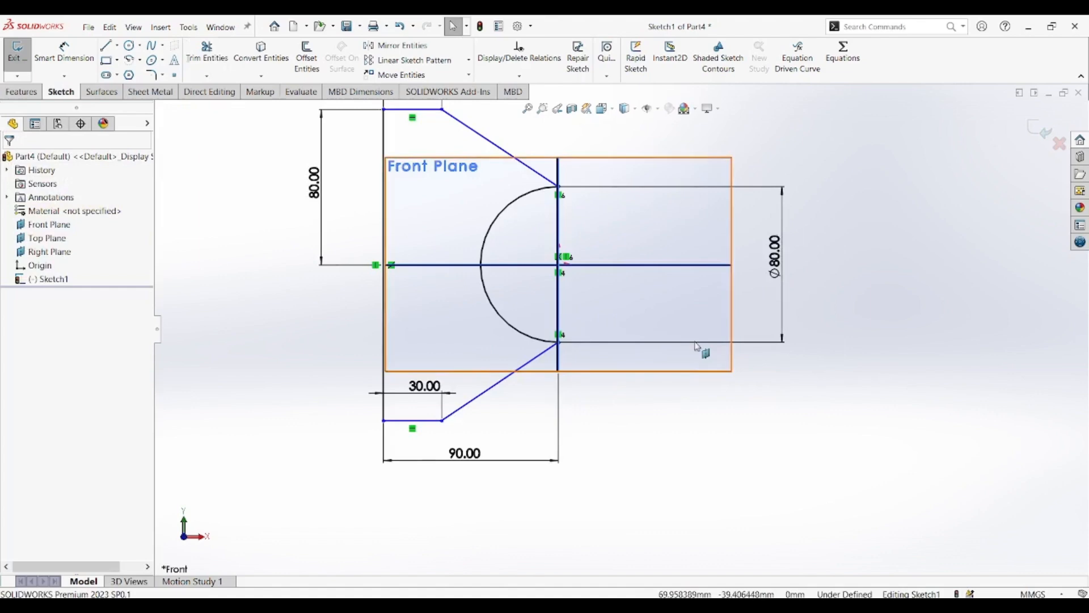
scroll(696, 346, up, 2)
scroll(621, 261, down, 2)
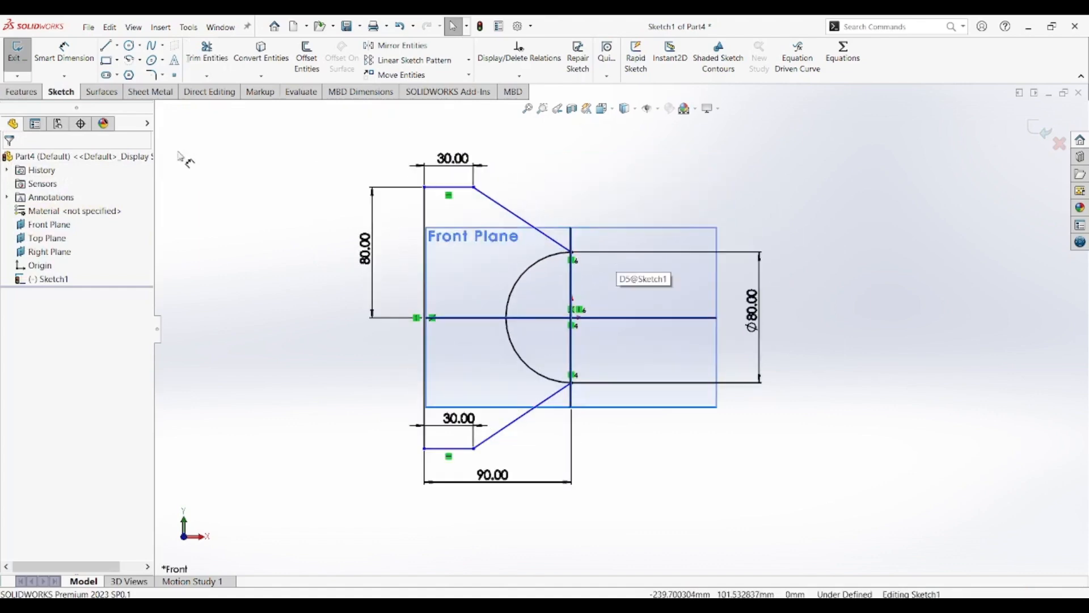
click(28, 93)
click(23, 58)
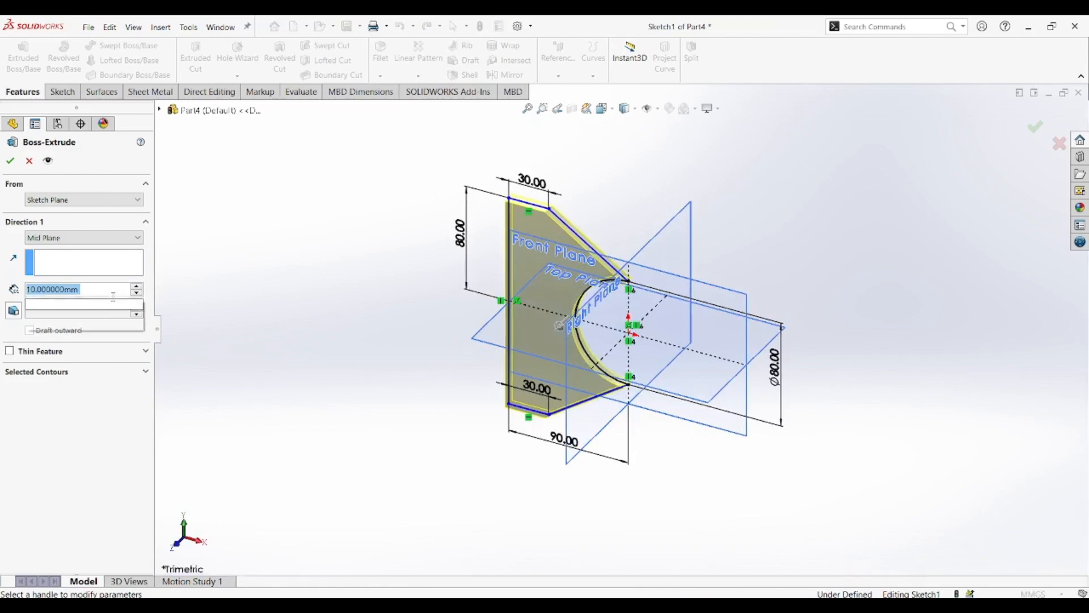
text(15)
key(Return)
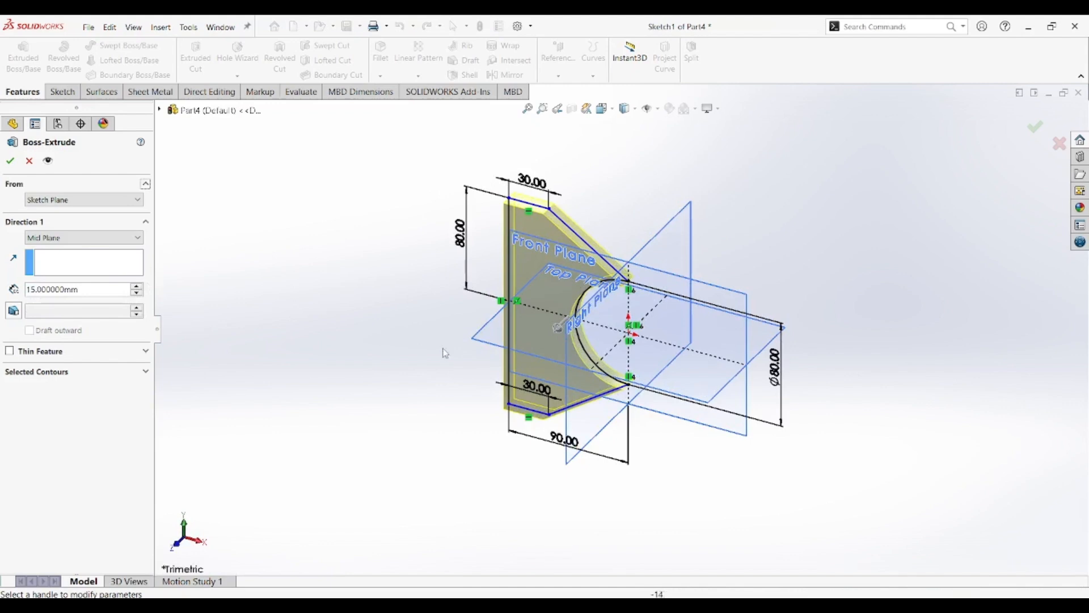
click(10, 161)
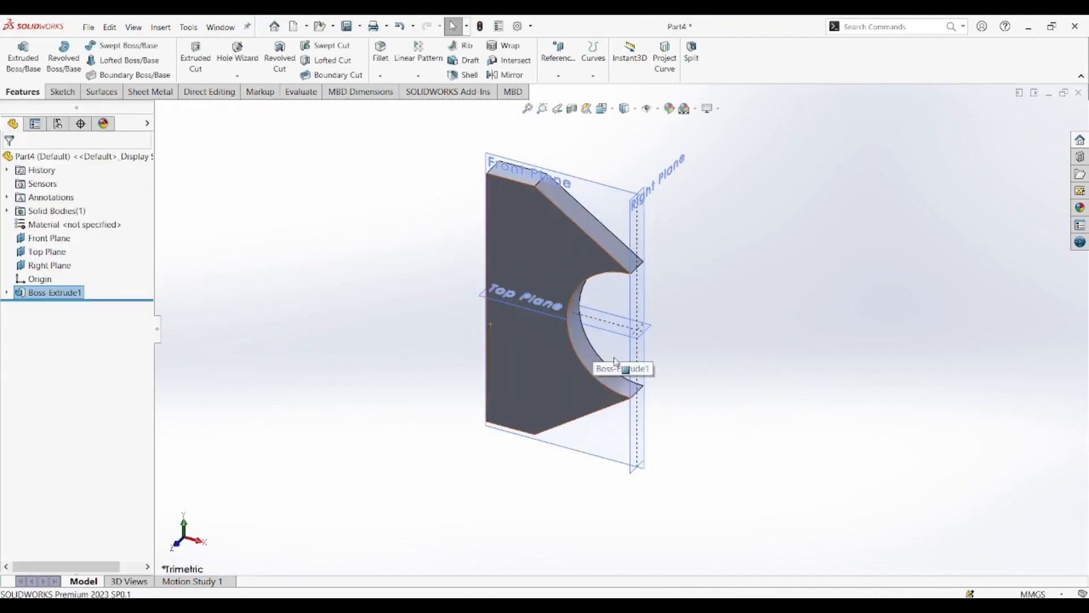
Hide the reference planes in the model view.
scroll(614, 358, up, 3)
scroll(666, 323, down, 4)
scroll(646, 149, up, 2)
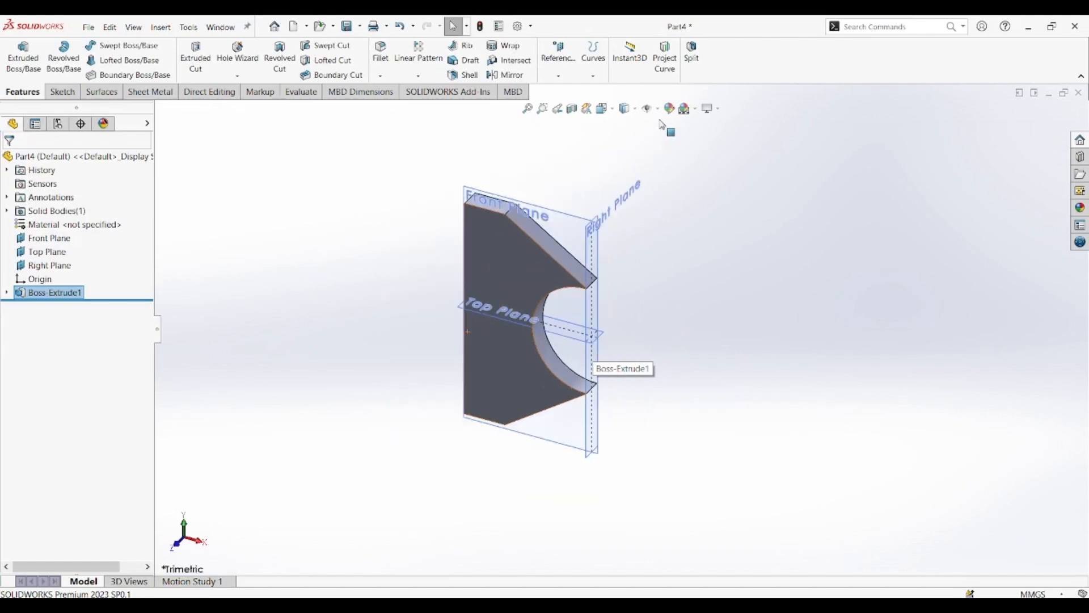
click(657, 108)
click(648, 124)
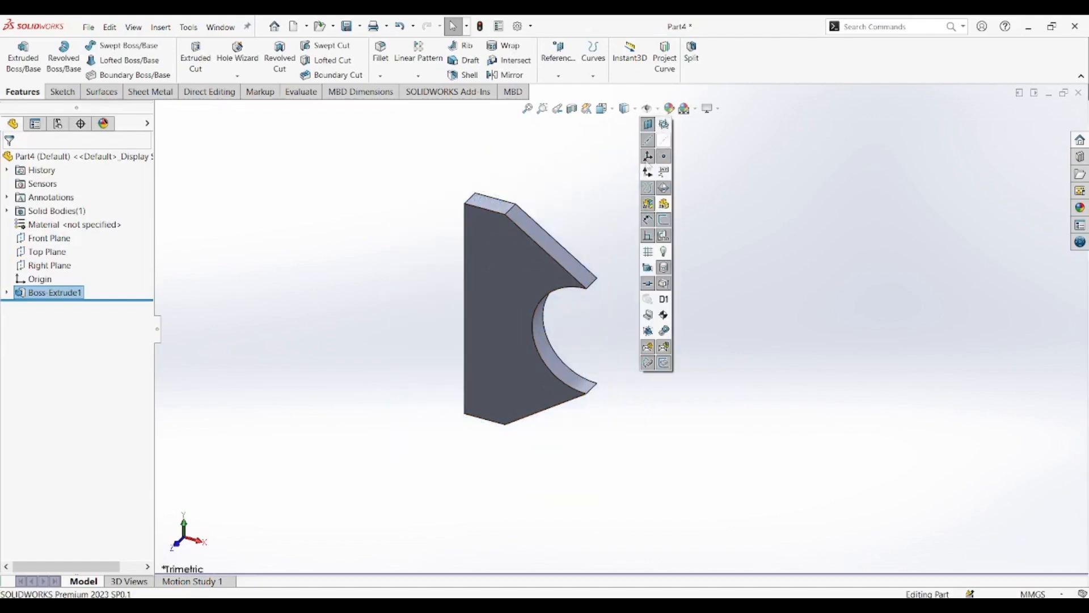
click(608, 253)
Save the part as "fixed blade part for shredder" in the plastic shredder machine folder.
scroll(607, 331, up, 1)
scroll(607, 332, down, 1)
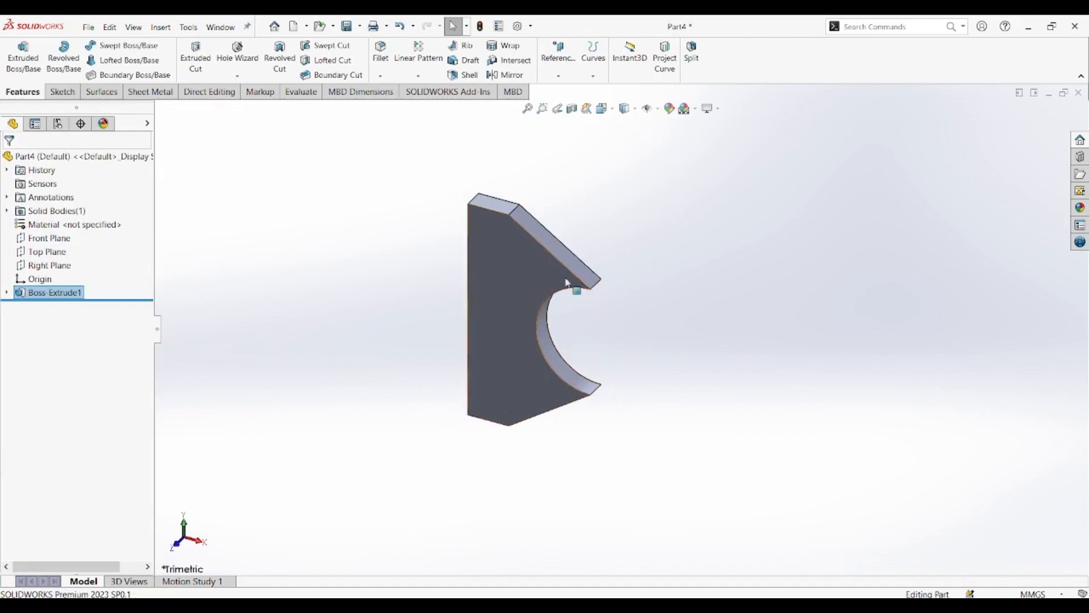
key(ctrl+s)
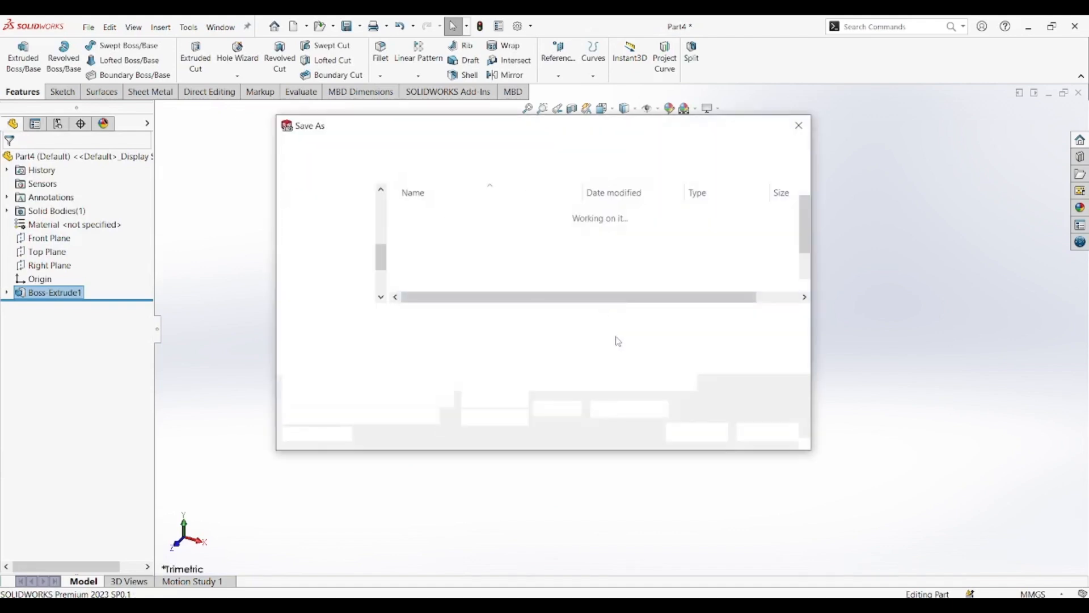
text(fixed blade part fo)
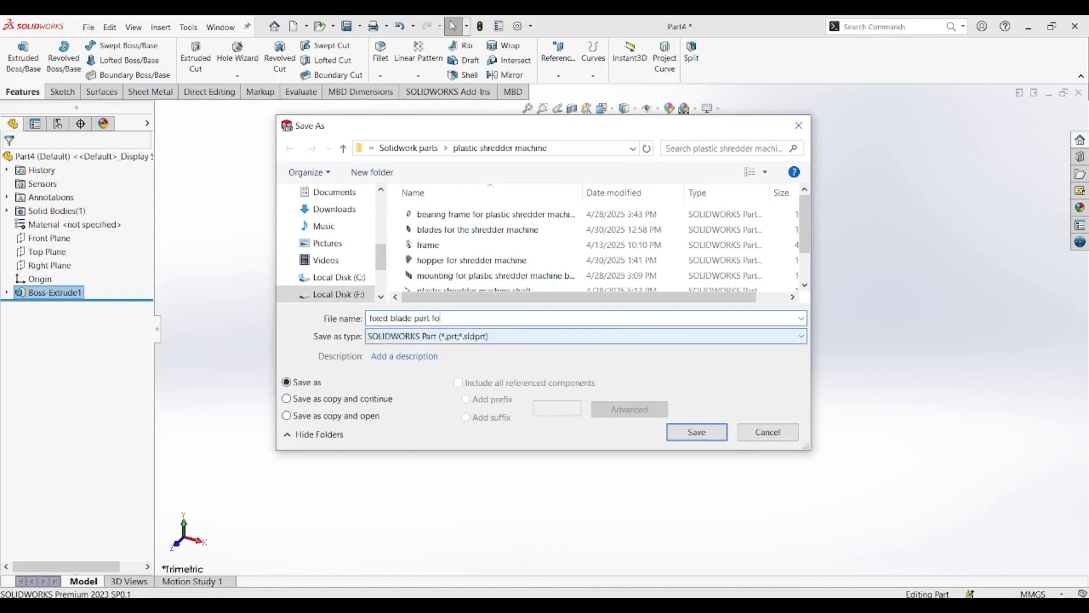
text(der)
key(Return)
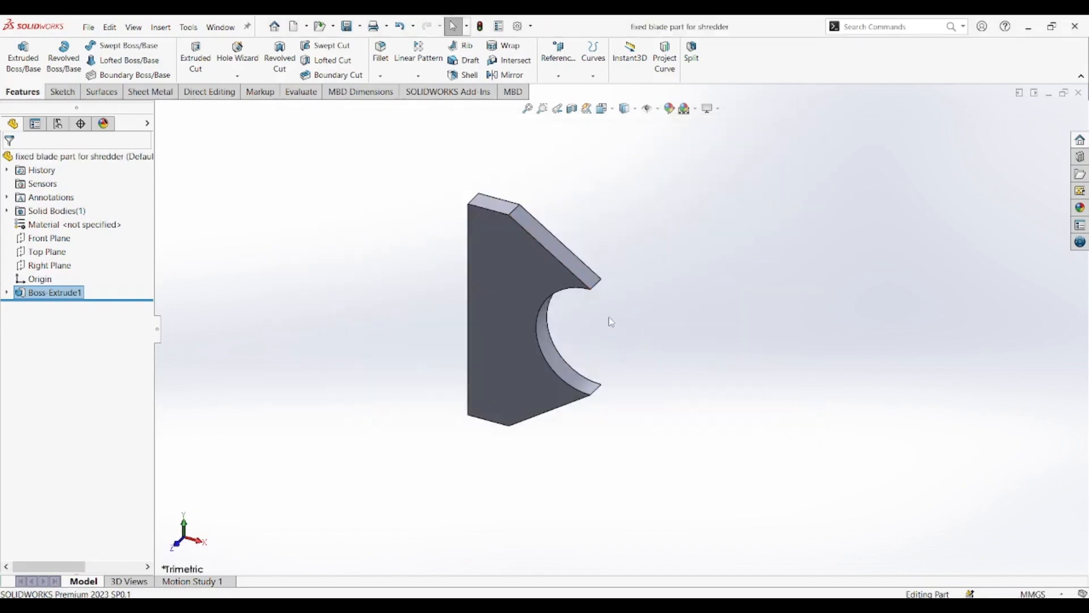